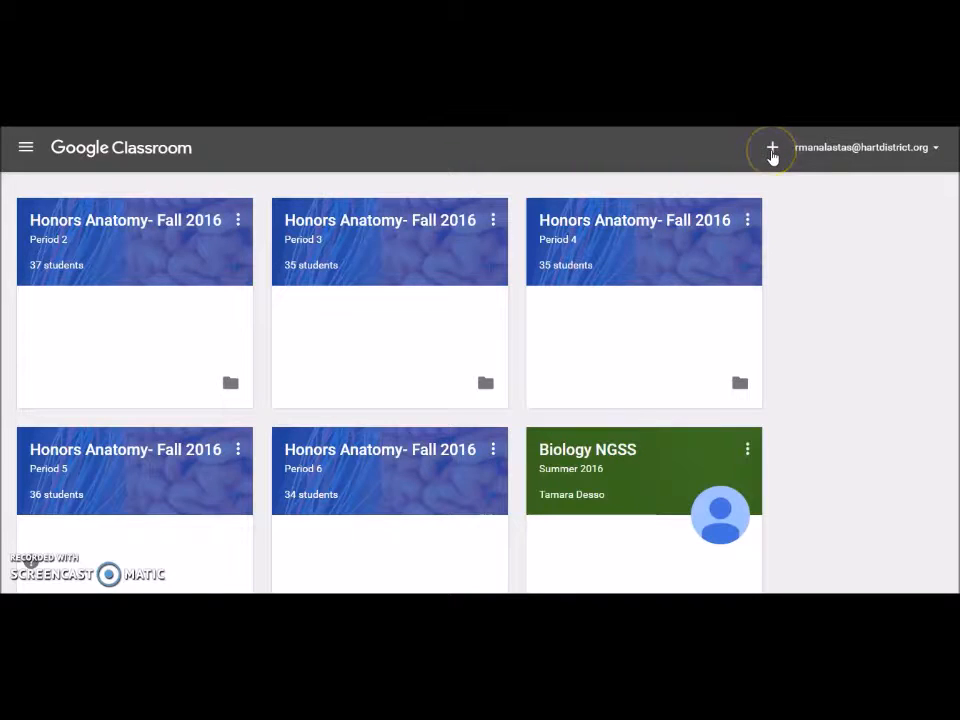
Step: Fill in a new class named Trial Classroom, section Period 1, subject PD, and create it
{"action": "left_click", "coordinate": [772, 150]}
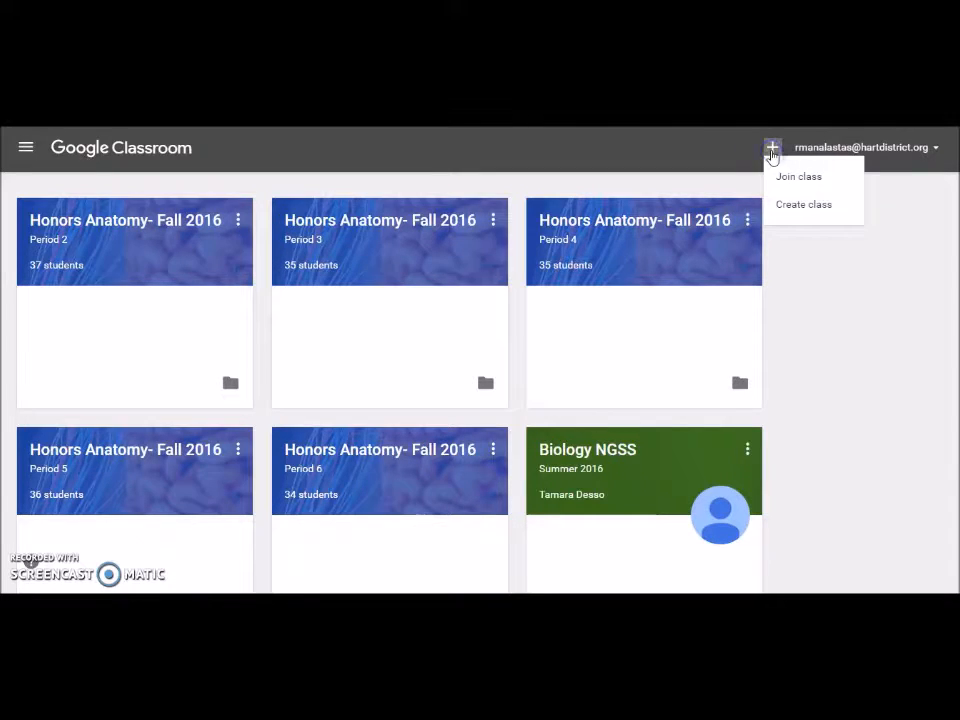
{"action": "left_click", "coordinate": [783, 205]}
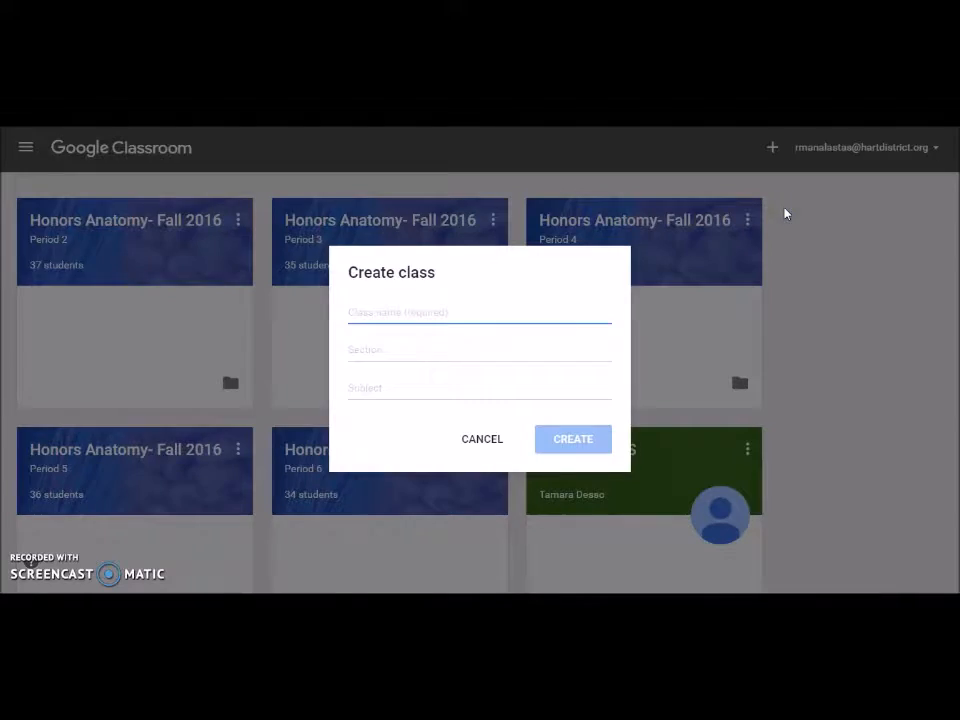
{"action": "type", "text": "Trial Classroom"}
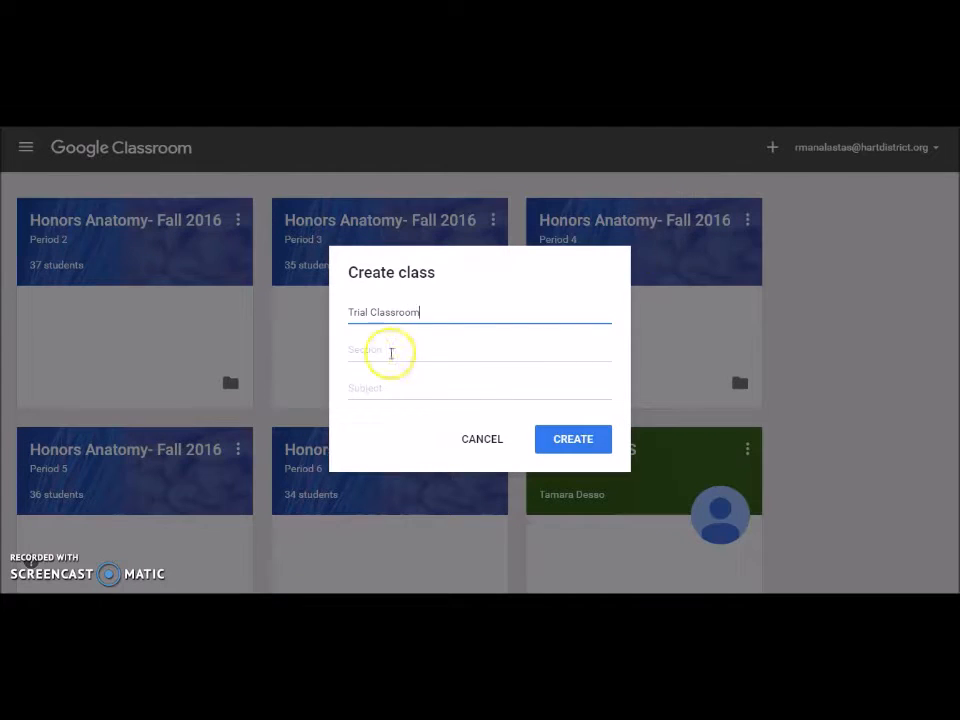
{"action": "left_click", "coordinate": [371, 355]}
{"action": "type", "text": "Period 1"}
{"action": "left_click", "coordinate": [352, 387]}
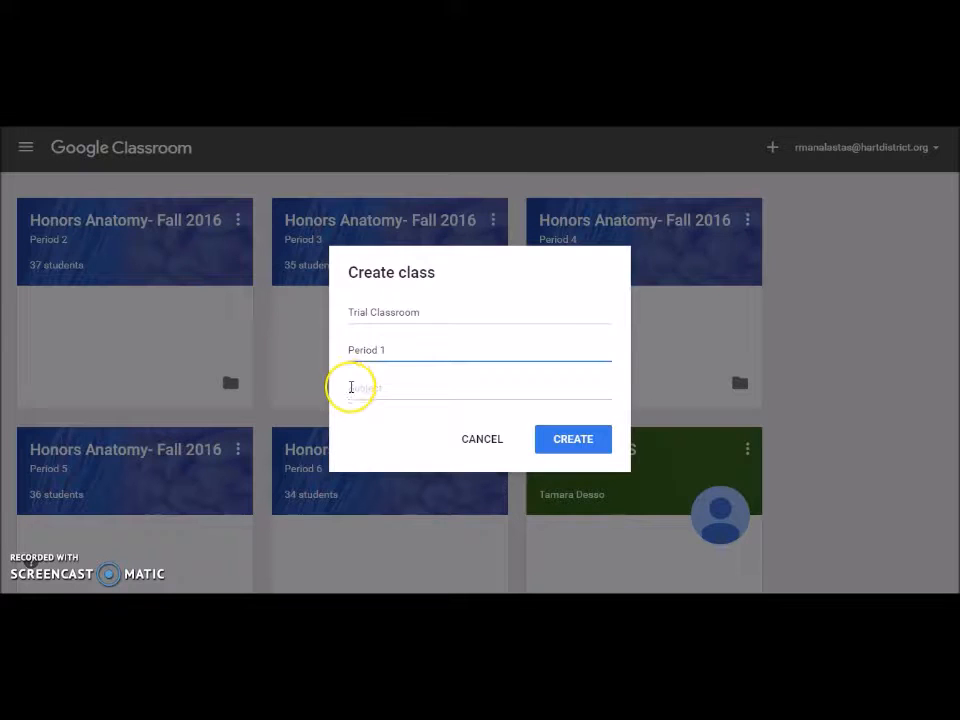
{"action": "type", "text": "PD"}
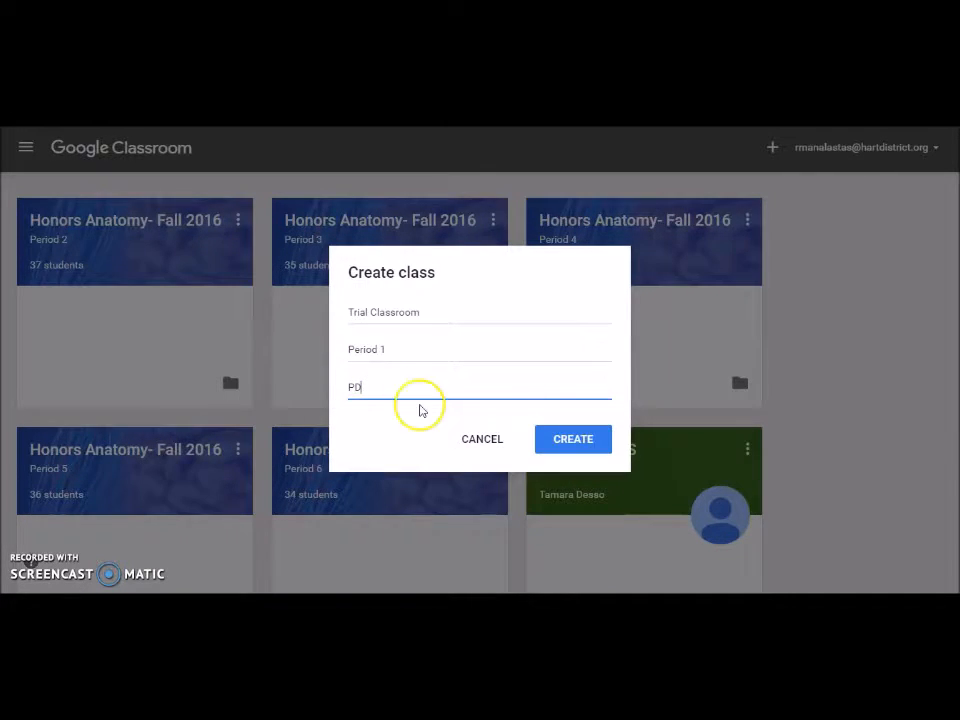
{"action": "left_click", "coordinate": [573, 439]}
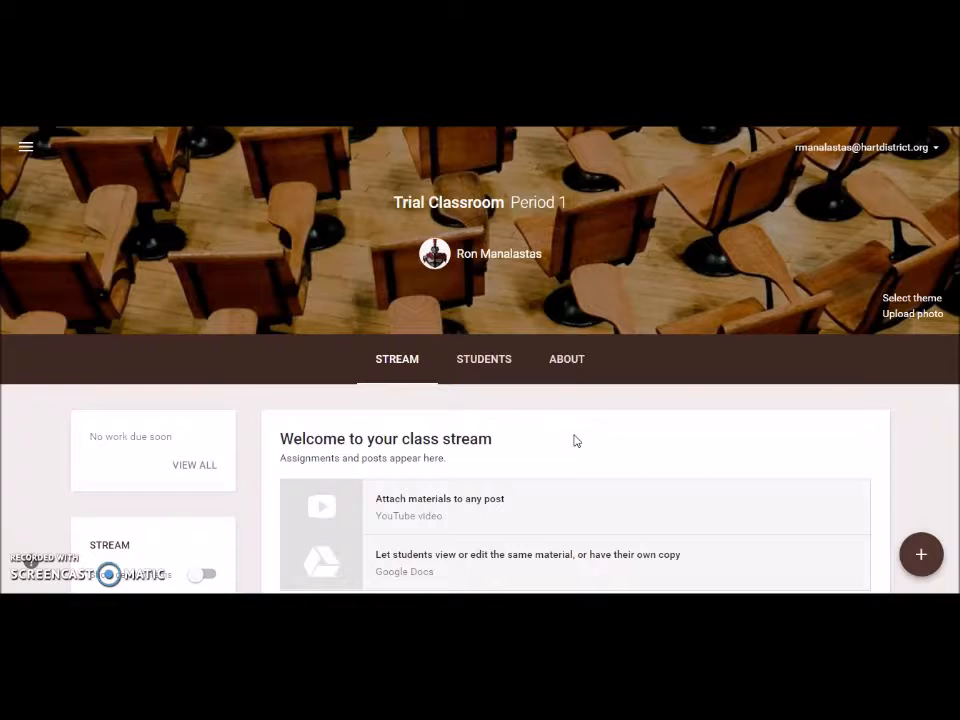
Step: Scroll down the empty Trial Classroom Period 1 stream page
{"action": "scroll", "coordinate": [378, 360], "scroll_direction": "down", "scroll_amount": 1}
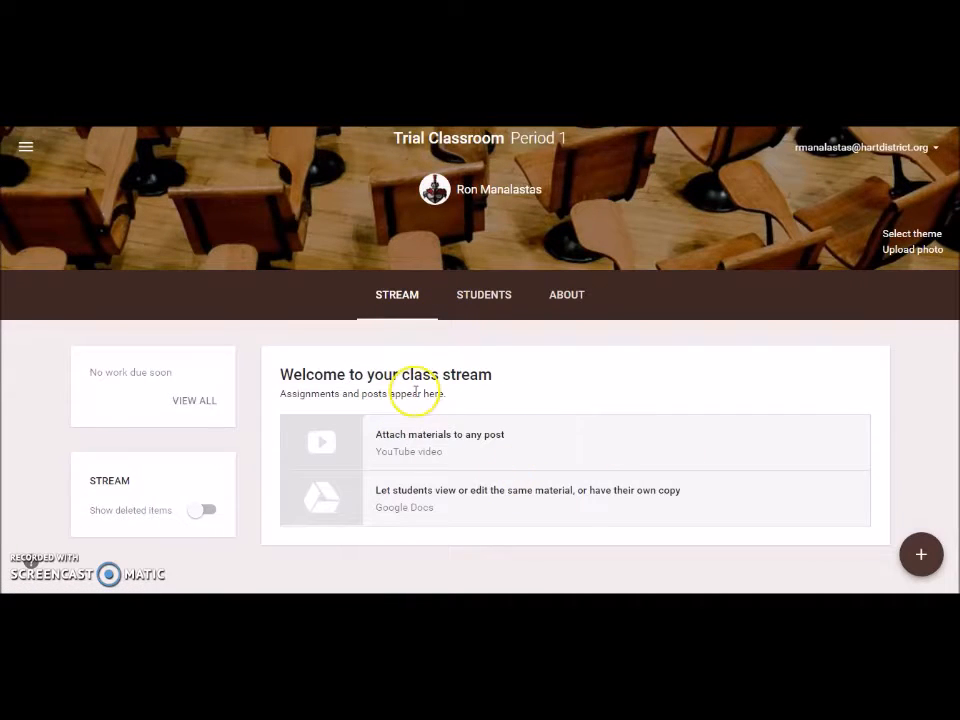
{"action": "mouse_move", "coordinate": [923, 553]}
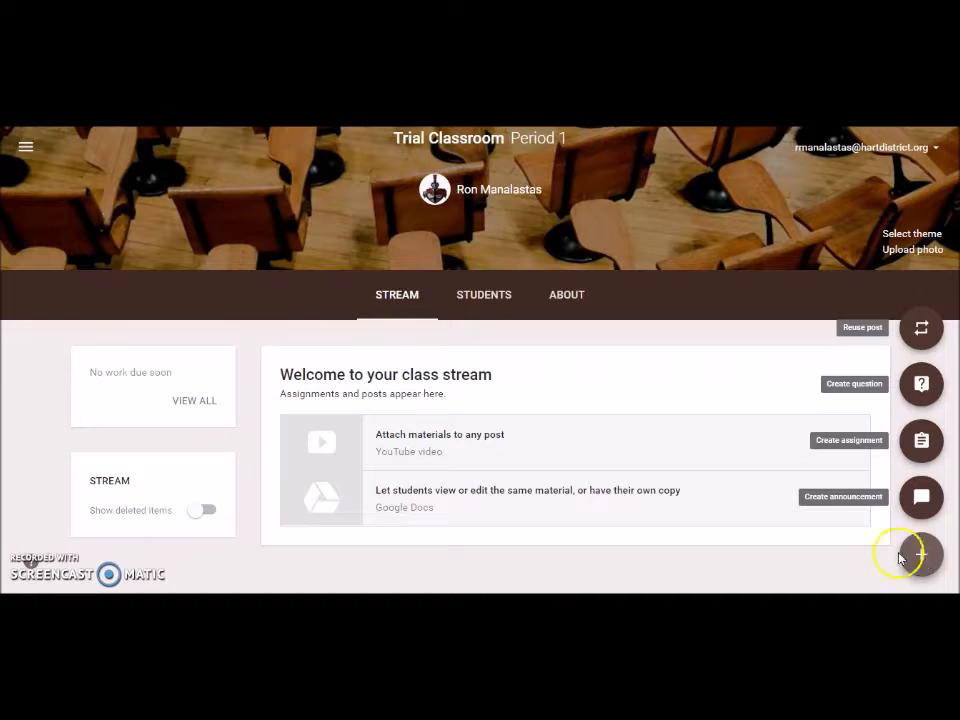
Step: View the Students roster, select the class join code, and open the class details
{"action": "left_click", "coordinate": [483, 297]}
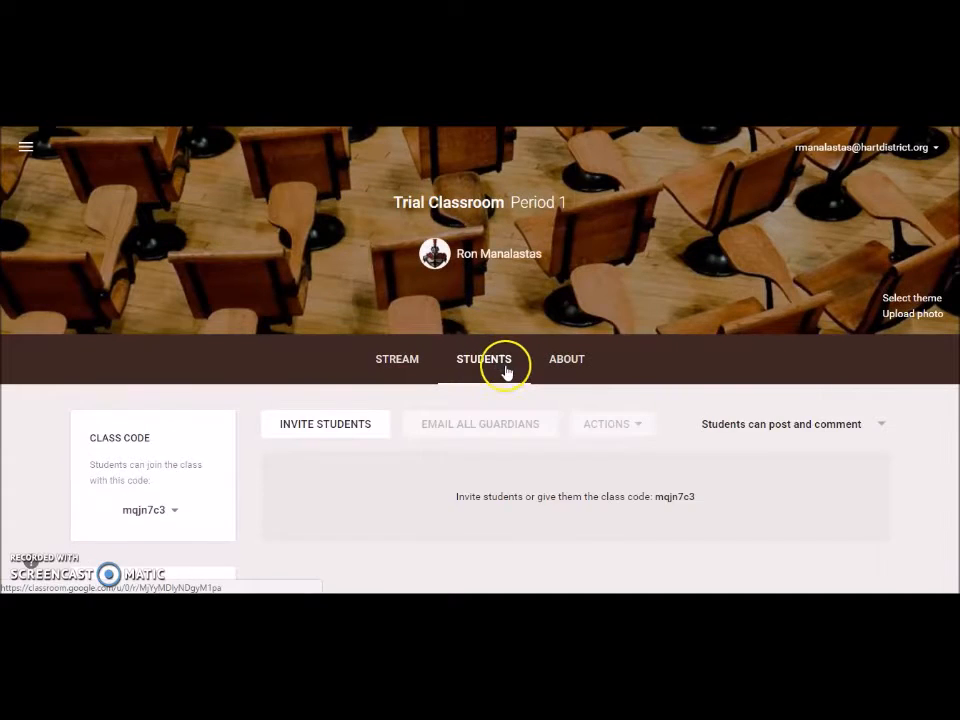
{"action": "scroll", "coordinate": [506, 375], "scroll_direction": "down", "scroll_amount": 1}
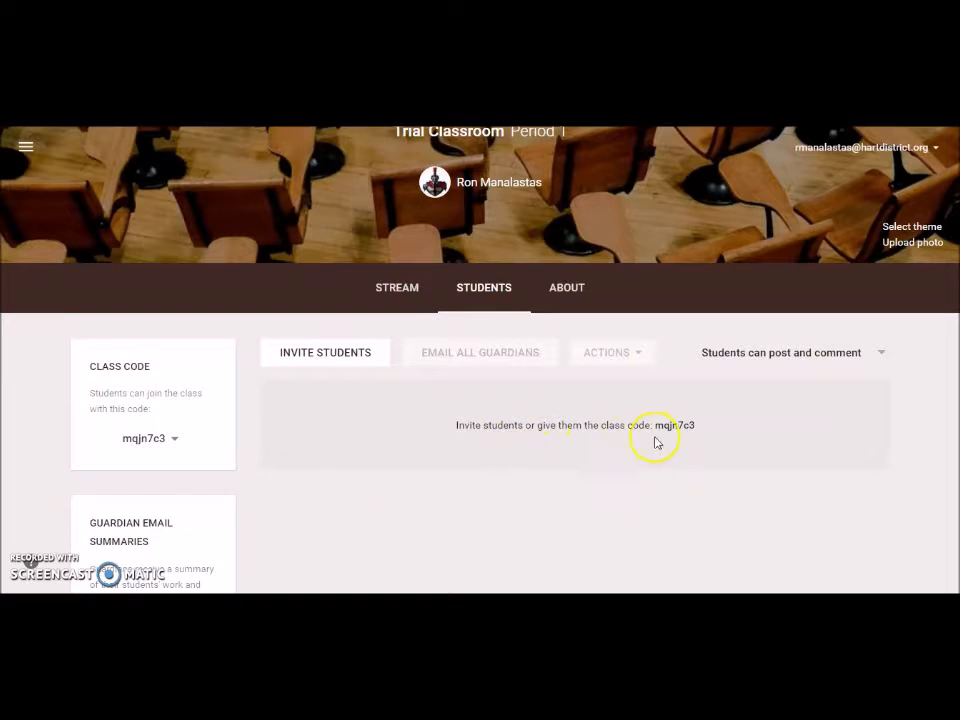
{"action": "left_click_drag", "start_coordinate": [655, 428], "coordinate": [695, 428]}
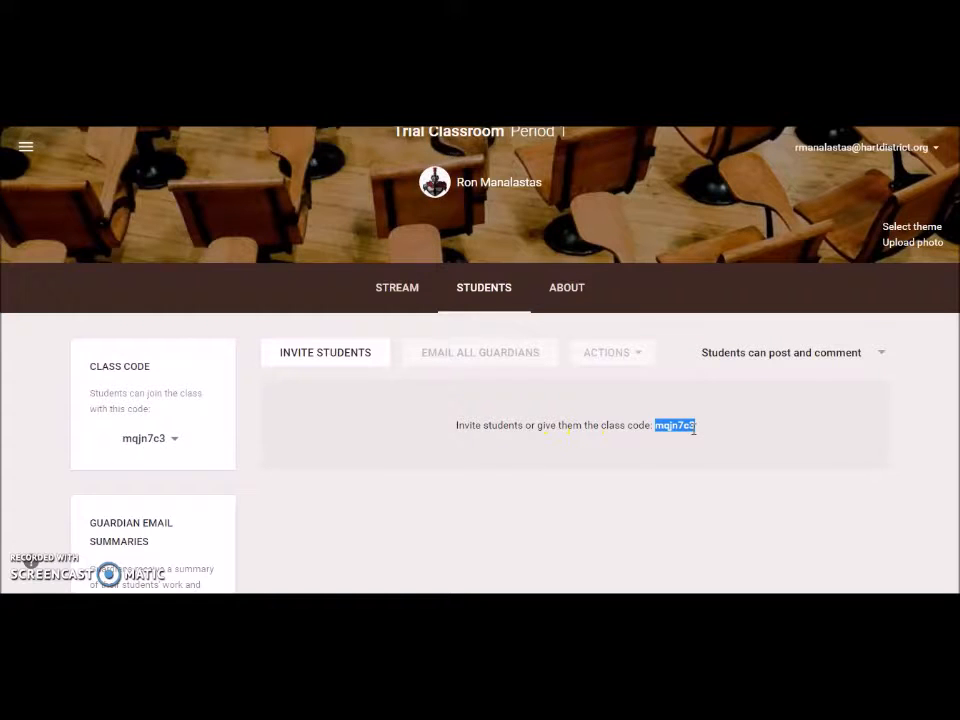
{"action": "left_click", "coordinate": [575, 293]}
Step: Scroll through the About page to review the class name, room and Drive folder
{"action": "scroll", "coordinate": [555, 390], "scroll_direction": "down", "scroll_amount": 2}
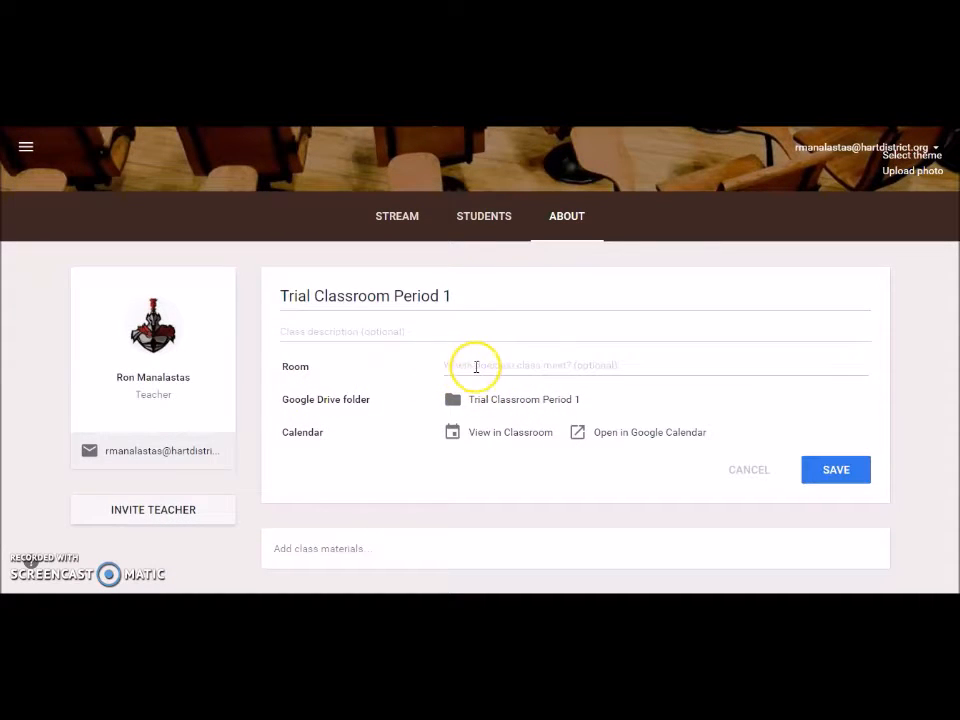
{"action": "scroll", "coordinate": [555, 340], "scroll_direction": "down", "scroll_amount": 1}
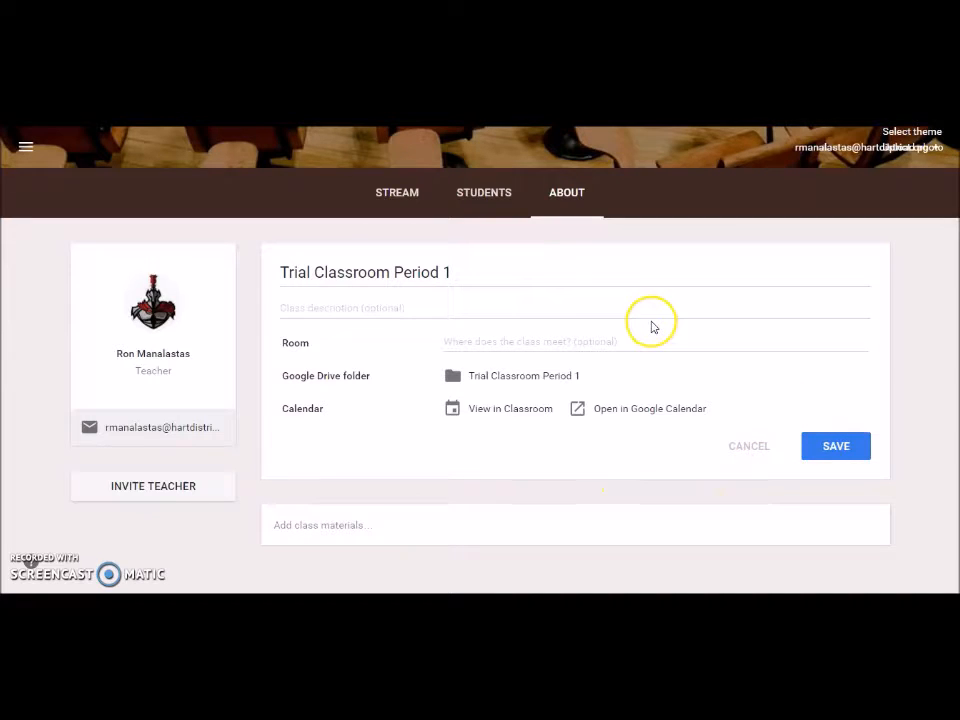
{"action": "scroll", "coordinate": [651, 326], "scroll_direction": "up", "scroll_amount": 2}
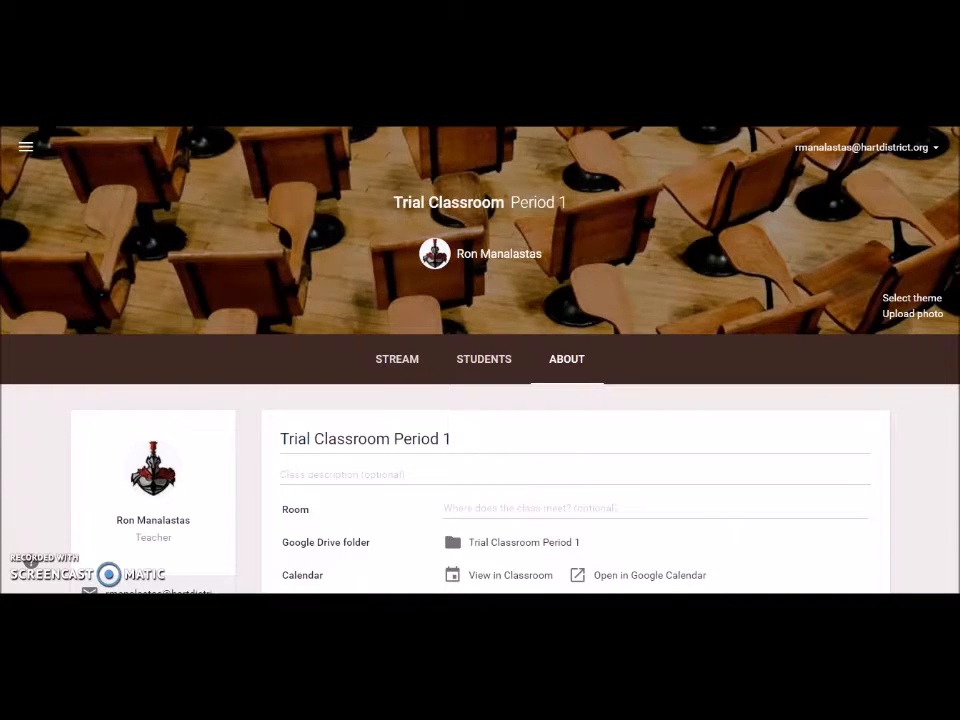
Step: In the student's Firefox window, join Trial Classroom Period 1 by pasting the class code
{"action": "left_click", "coordinate": [533, 545]}
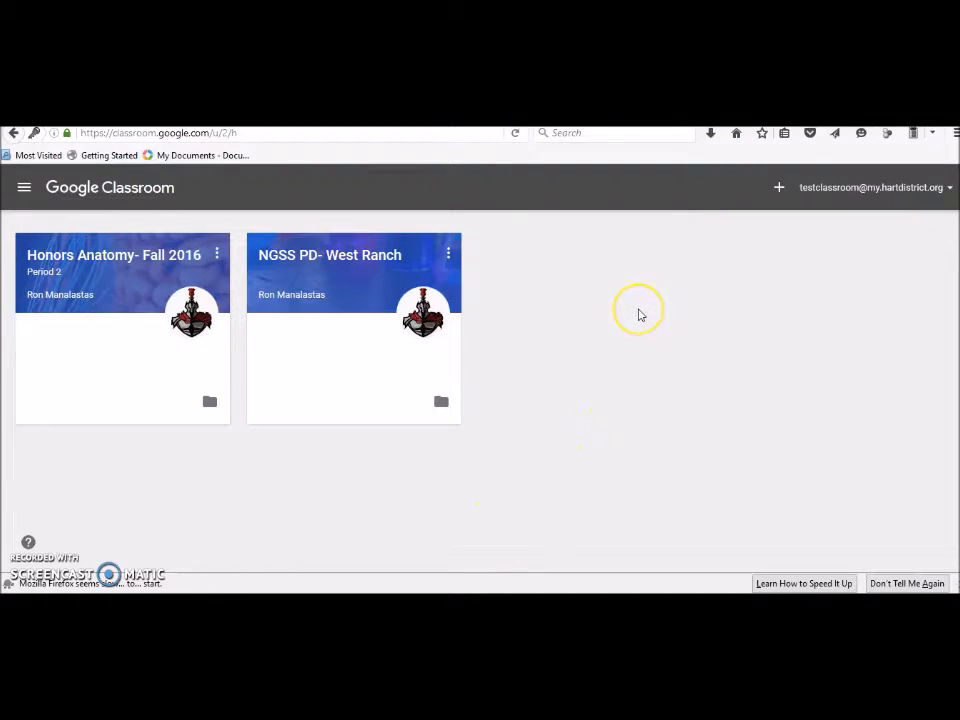
{"action": "left_click", "coordinate": [779, 190]}
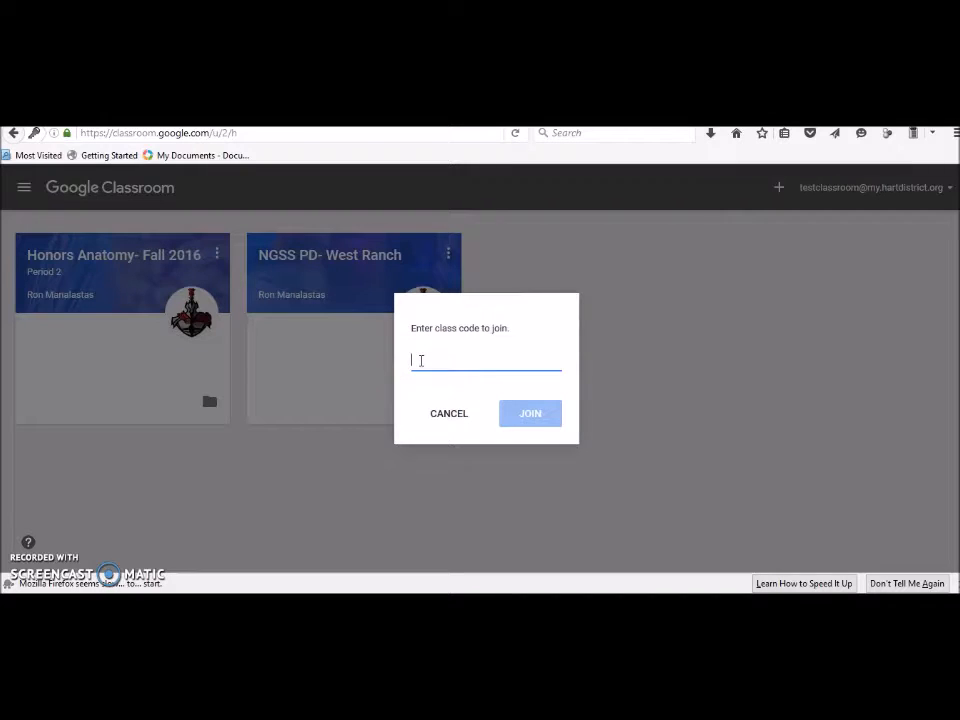
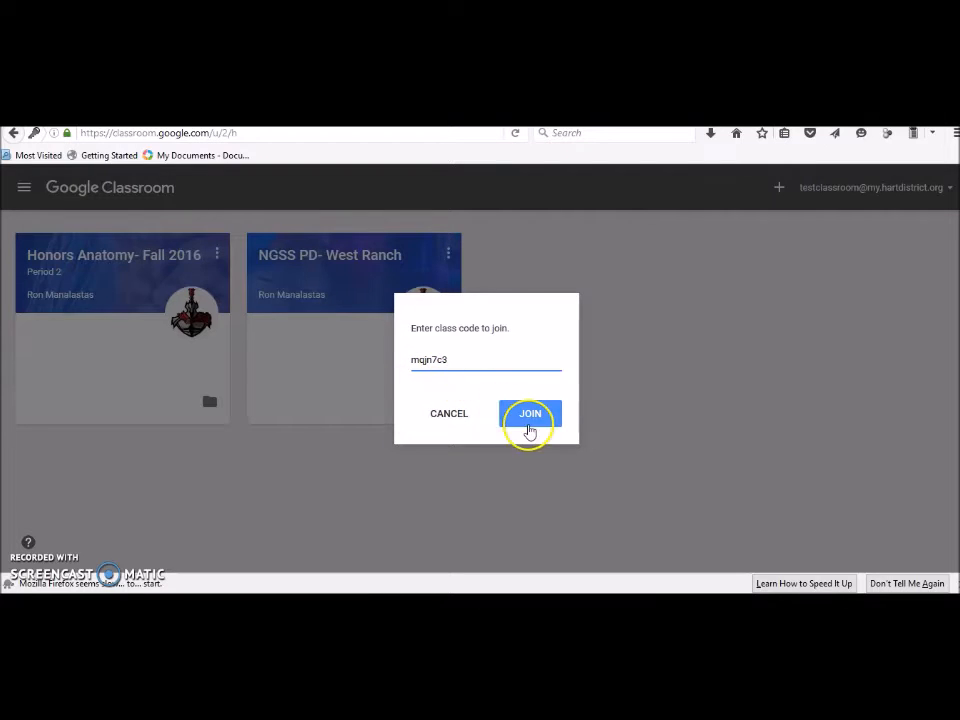
{"action": "left_click", "coordinate": [533, 425]}
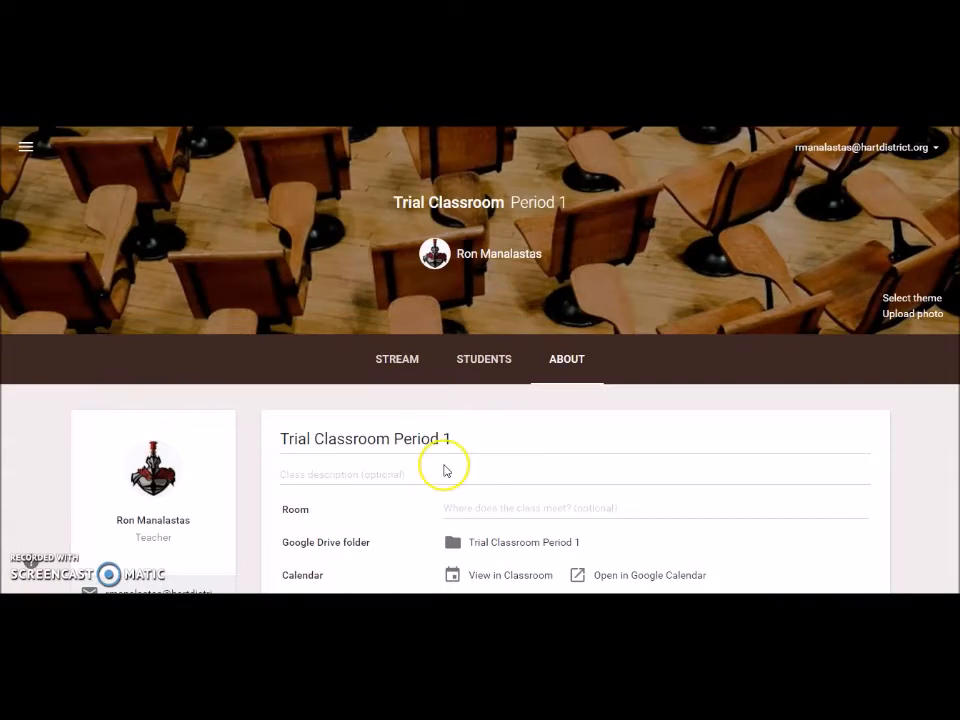
{"action": "scroll", "coordinate": [445, 470], "scroll_direction": "down", "scroll_amount": 1}
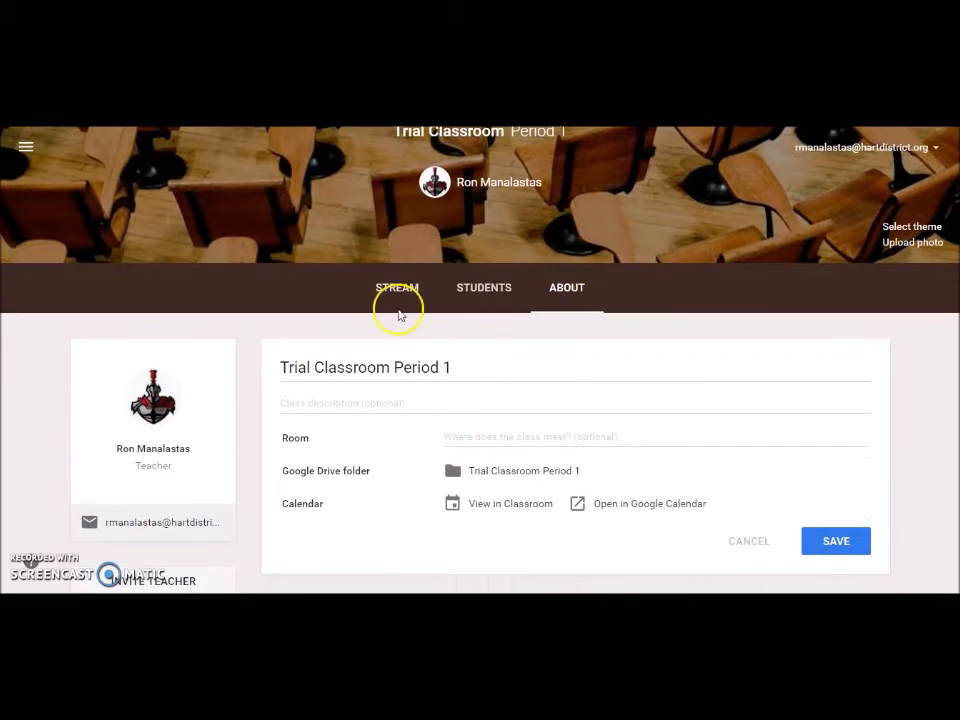
Step: Back on the class stream, start a new assignment titled Assignment @1
{"action": "left_click", "coordinate": [382, 284]}
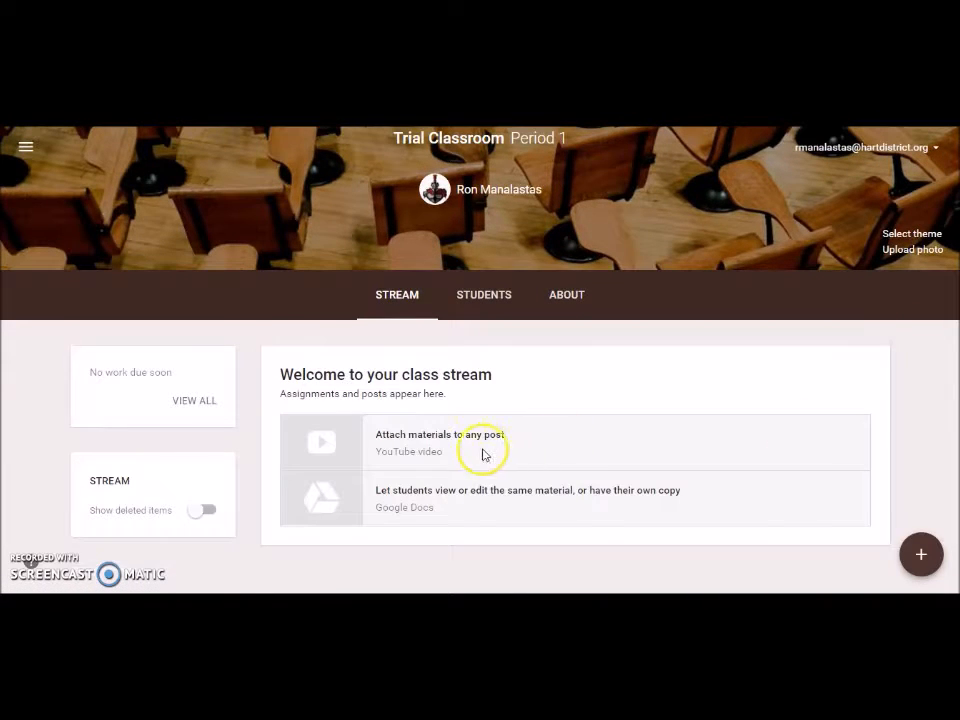
{"action": "mouse_move", "coordinate": [921, 553]}
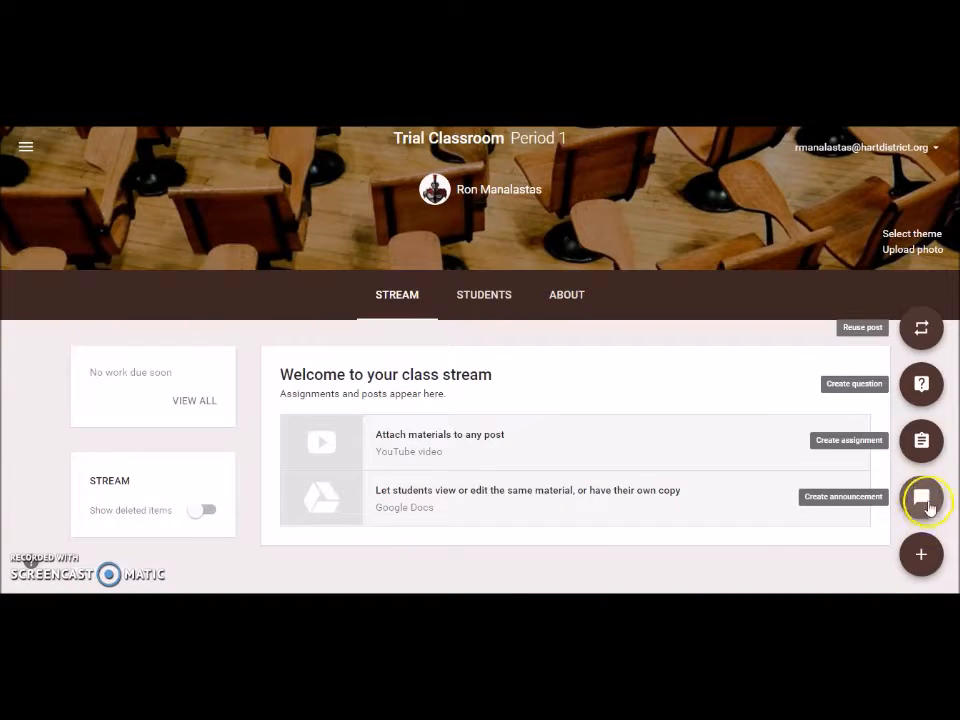
{"action": "left_click", "coordinate": [921, 440]}
{"action": "left_click", "coordinate": [245, 350]}
{"action": "type", "text": "Assignment @1"}
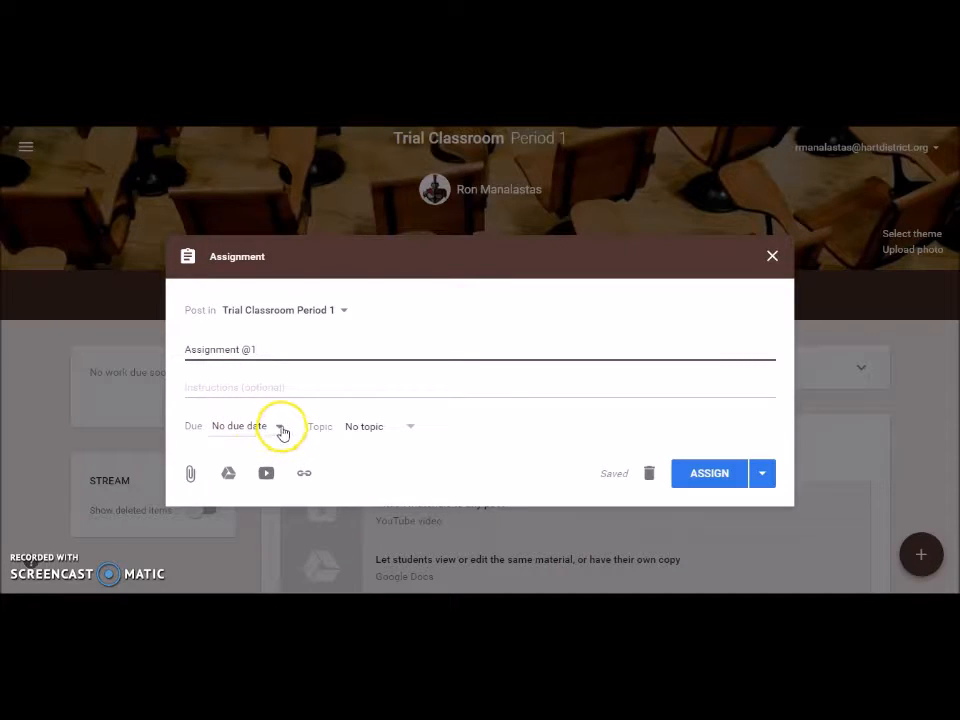
Step: Set the due date to tomorrow (September 30) at 11:59 PM with no topic
{"action": "left_click", "coordinate": [280, 430]}
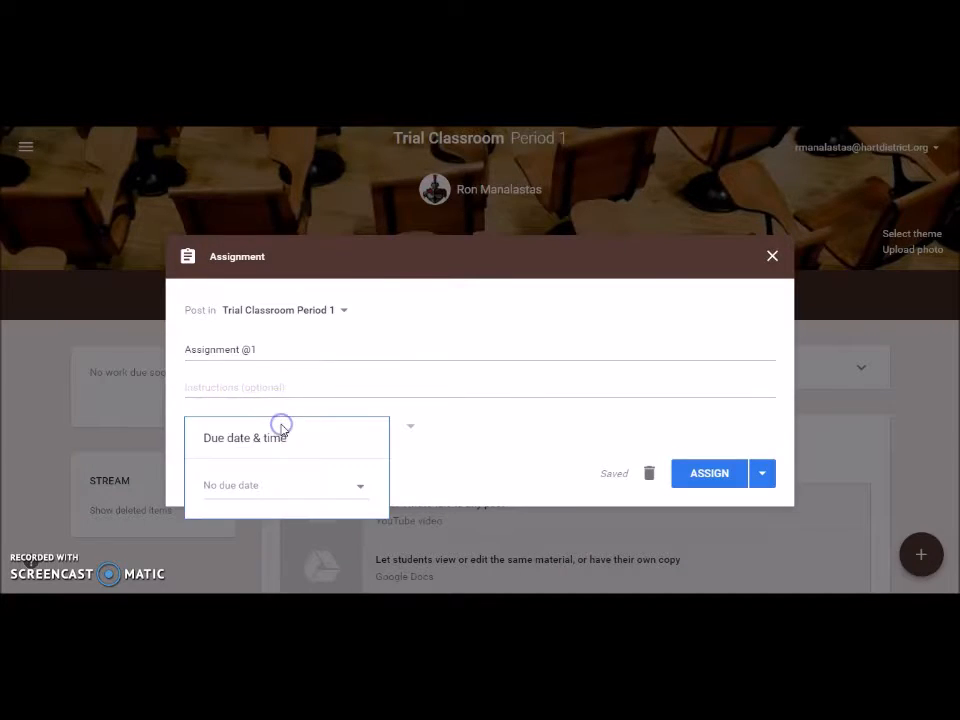
{"action": "left_click", "coordinate": [308, 489]}
{"action": "left_click", "coordinate": [340, 576]}
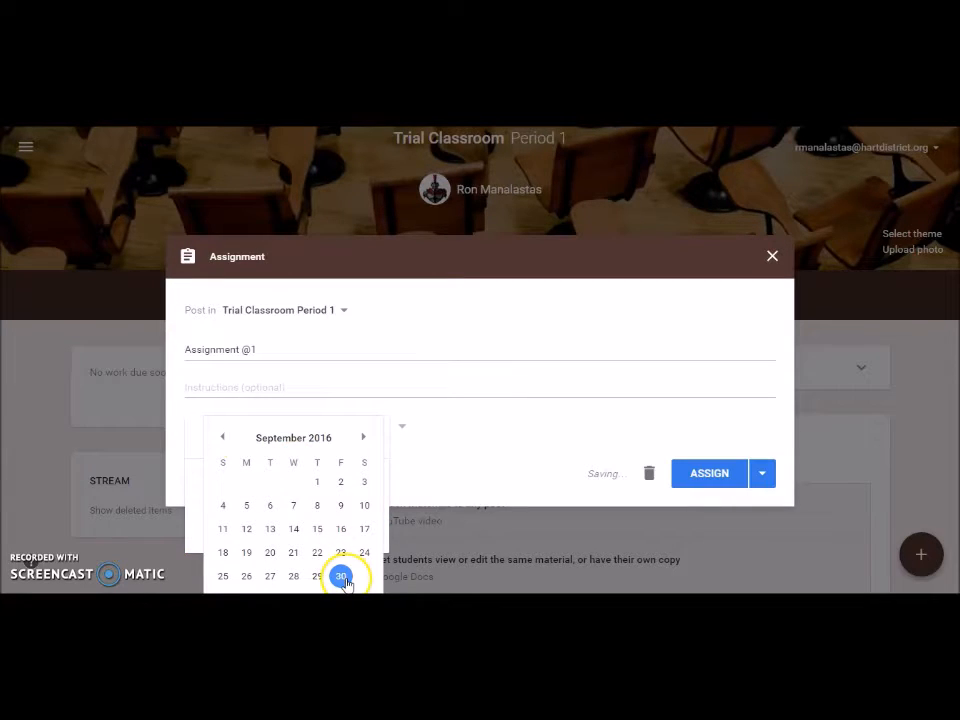
{"action": "left_click", "coordinate": [225, 523]}
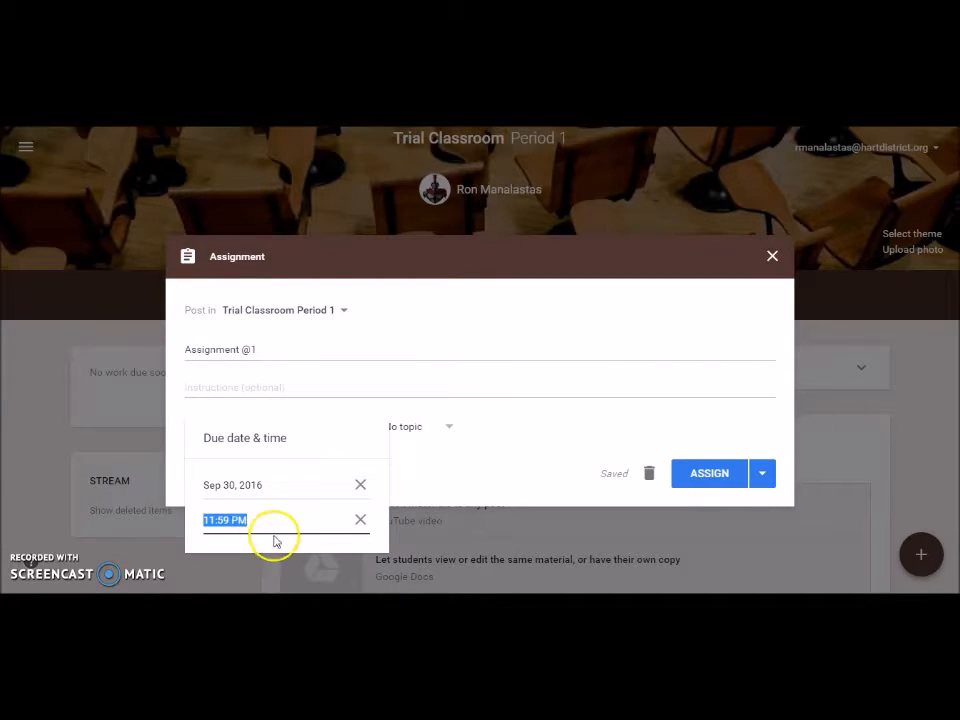
{"action": "left_click", "coordinate": [500, 447]}
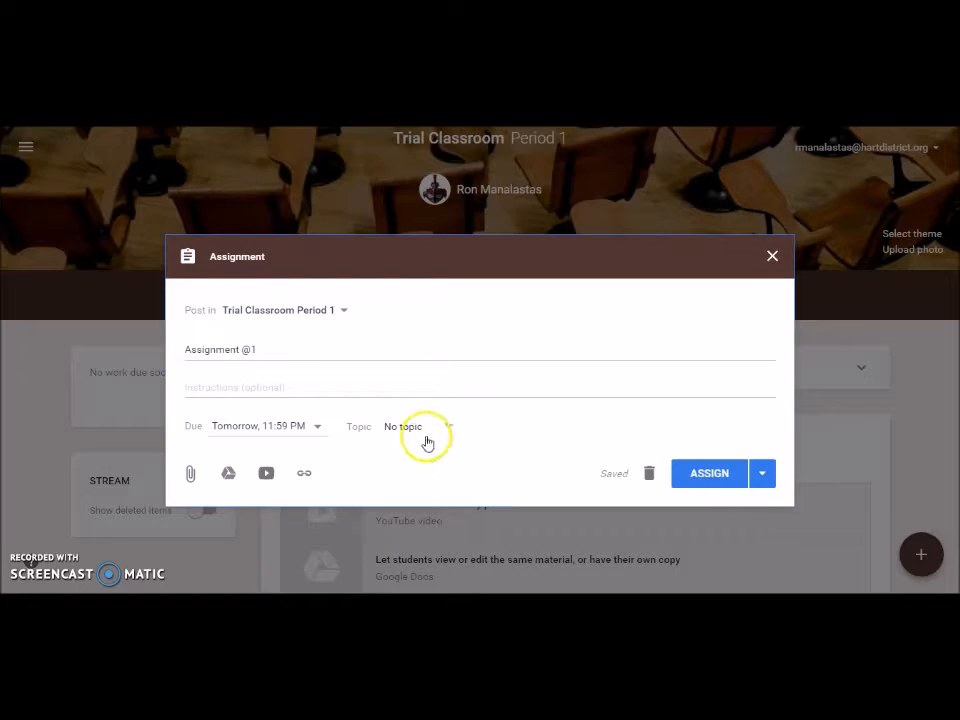
{"action": "left_click", "coordinate": [448, 427]}
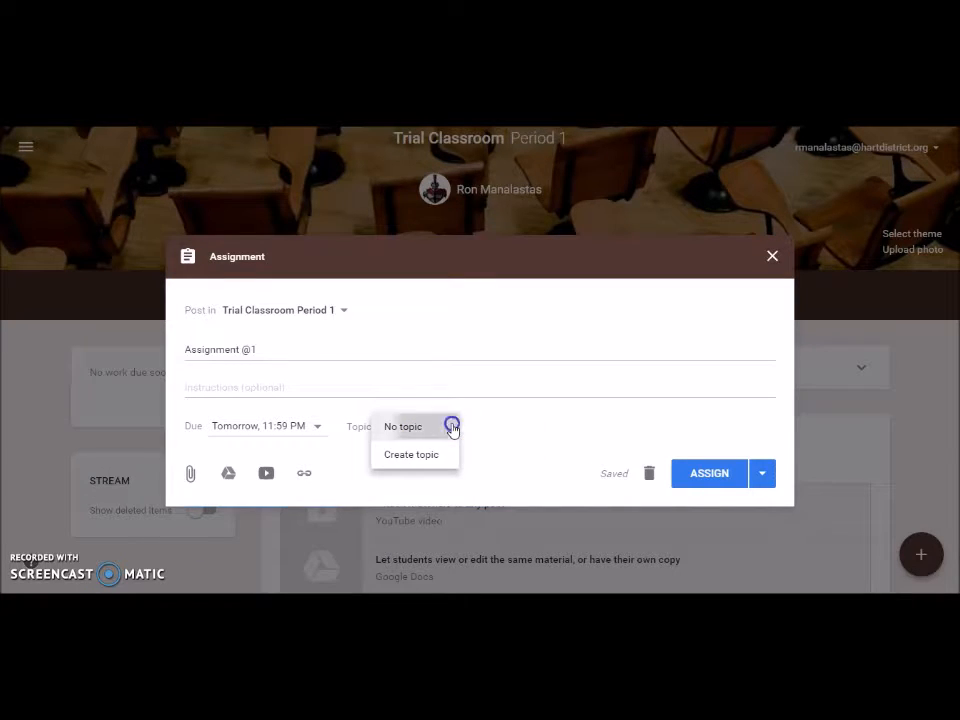
{"action": "left_click", "coordinate": [452, 427]}
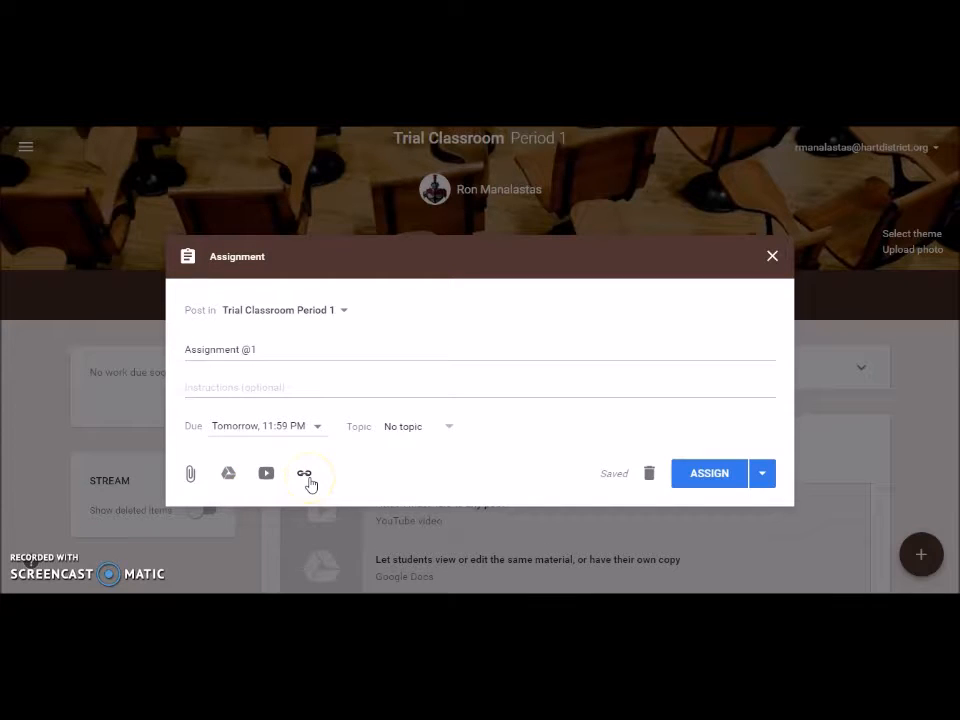
Step: Search Drive for 'Forensic Anthropology' and attach the Chapter 6 lab report slides
{"action": "left_click", "coordinate": [229, 476]}
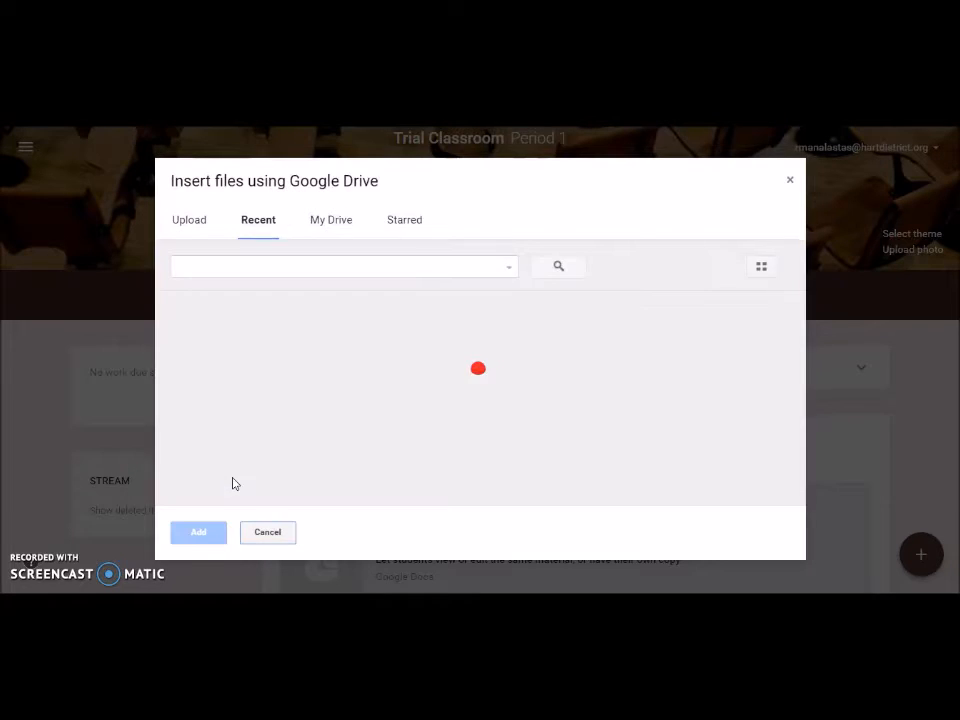
{"action": "left_click", "coordinate": [257, 314]}
{"action": "left_click", "coordinate": [259, 271]}
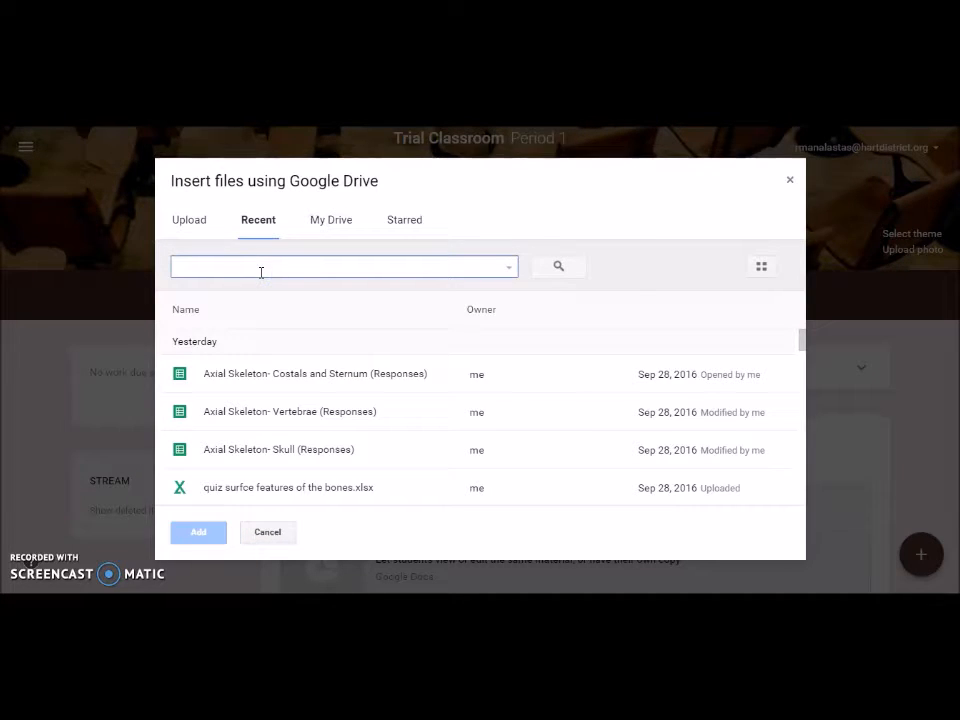
{"action": "type", "text": "Forensic"}
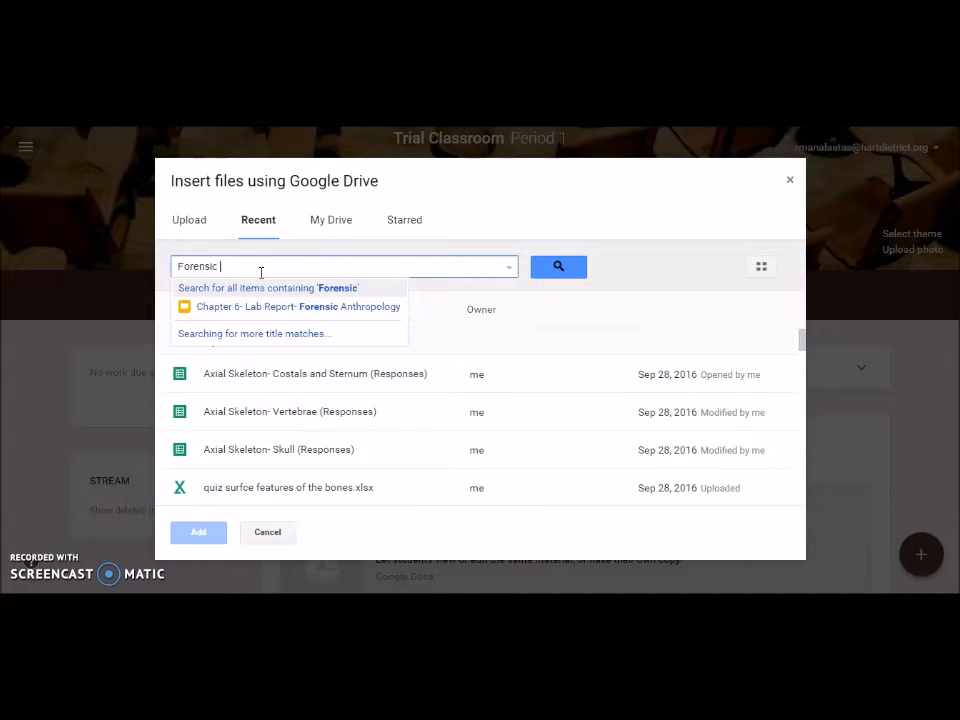
{"action": "type", "text": " Ah"}
{"action": "key", "text": "BackSpace"}
{"action": "type", "text": "nth"}
{"action": "left_click", "coordinate": [266, 309]}
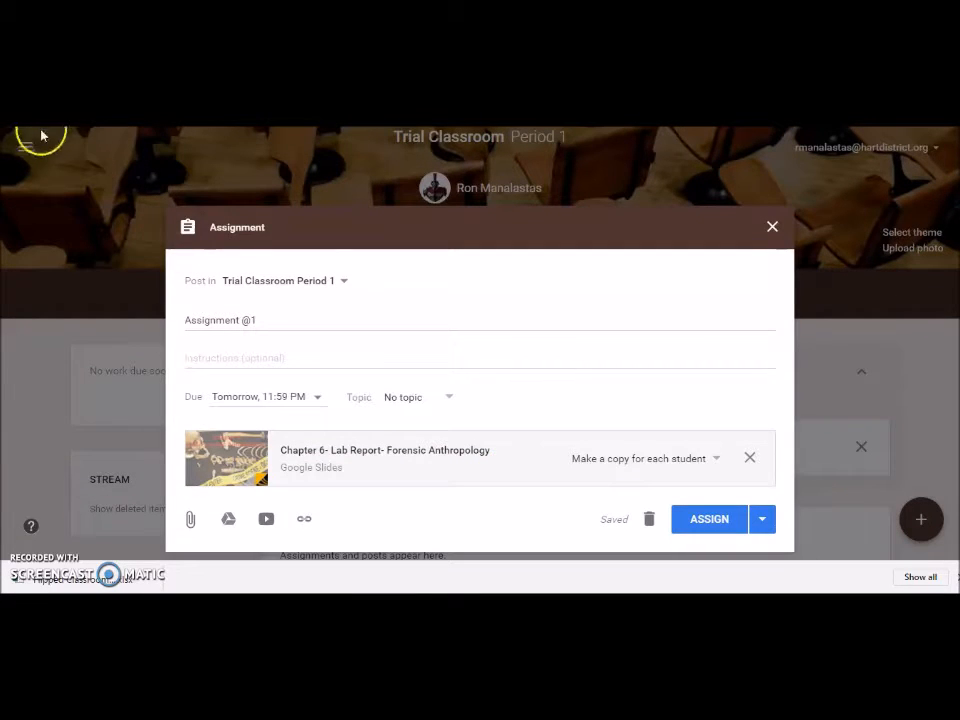
Step: Also post to Honors Anatomy Periods 2–5 and make a copy of the slides for each student
{"action": "left_click", "coordinate": [343, 285]}
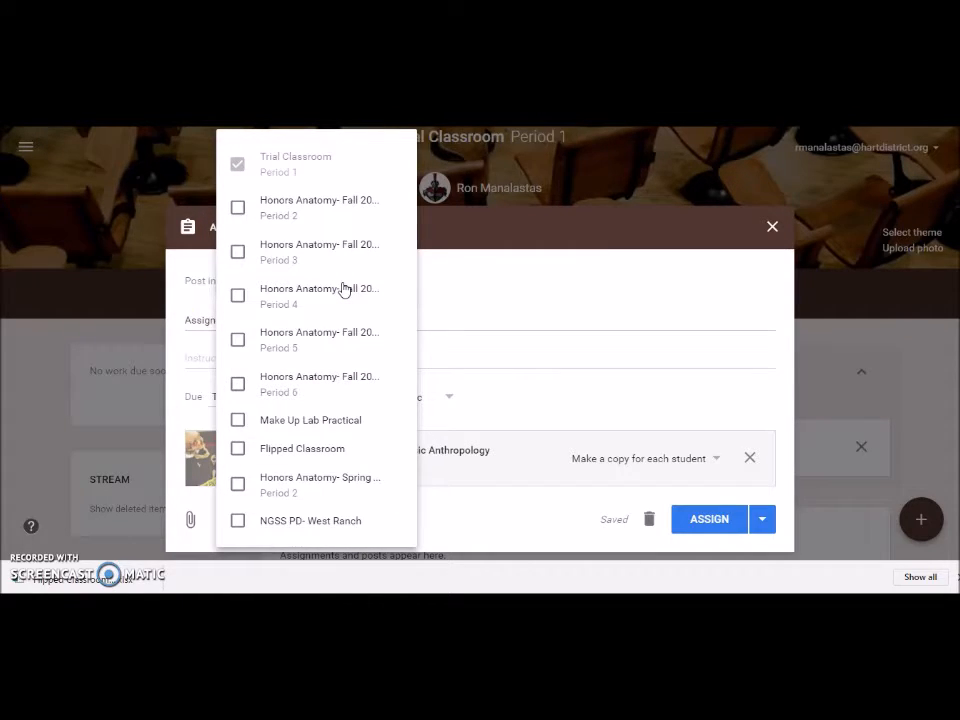
{"action": "left_click", "coordinate": [238, 212]}
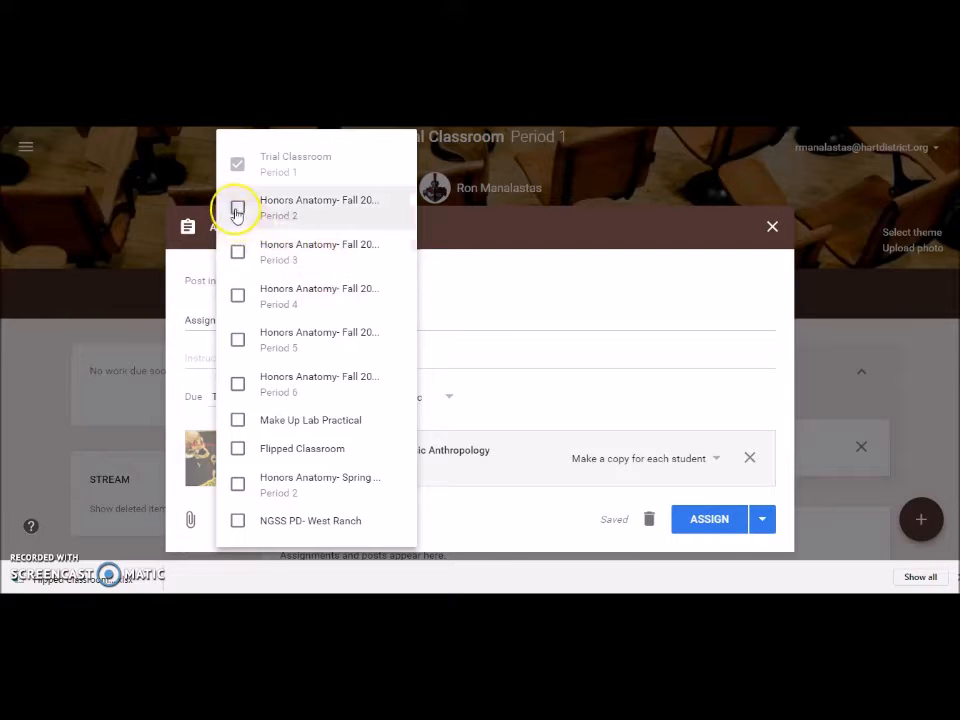
{"action": "left_click", "coordinate": [237, 251]}
{"action": "left_click", "coordinate": [237, 294]}
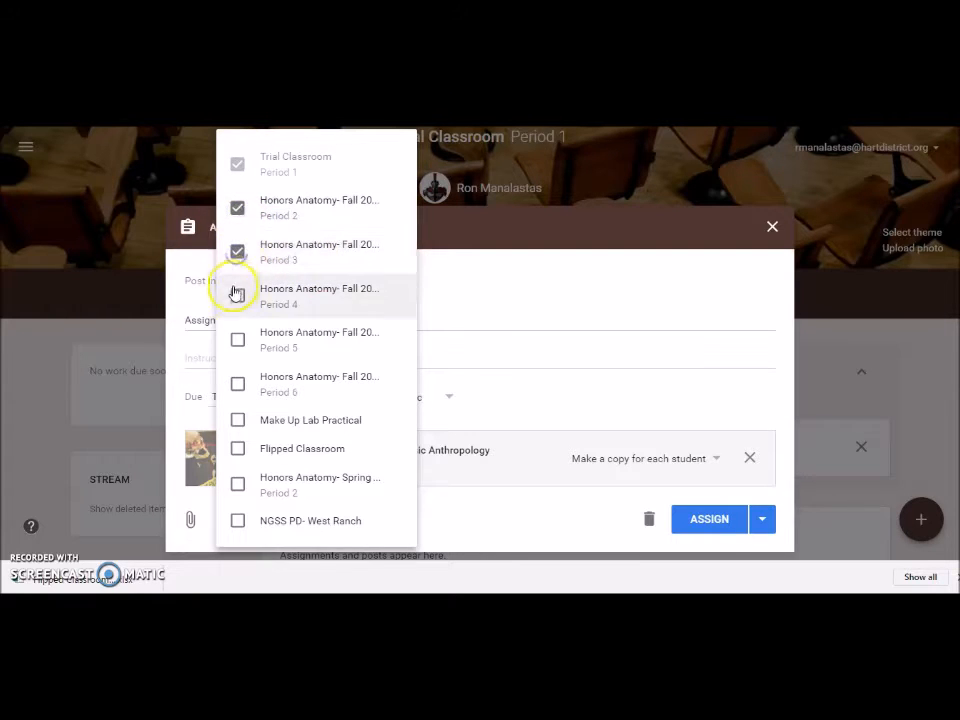
{"action": "left_click", "coordinate": [236, 340]}
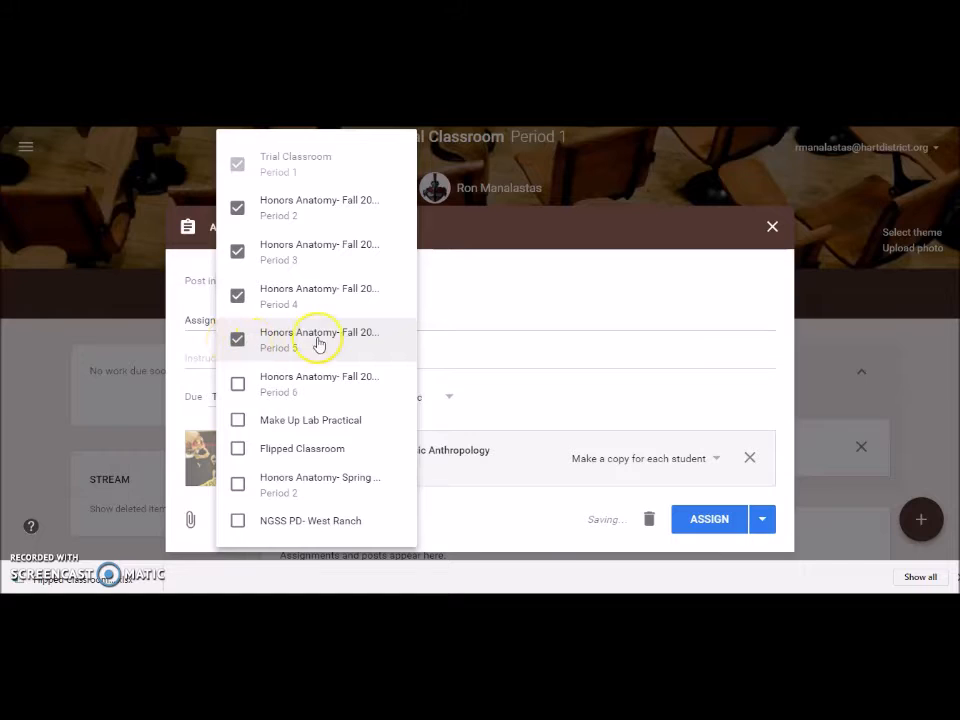
{"action": "left_click", "coordinate": [460, 271]}
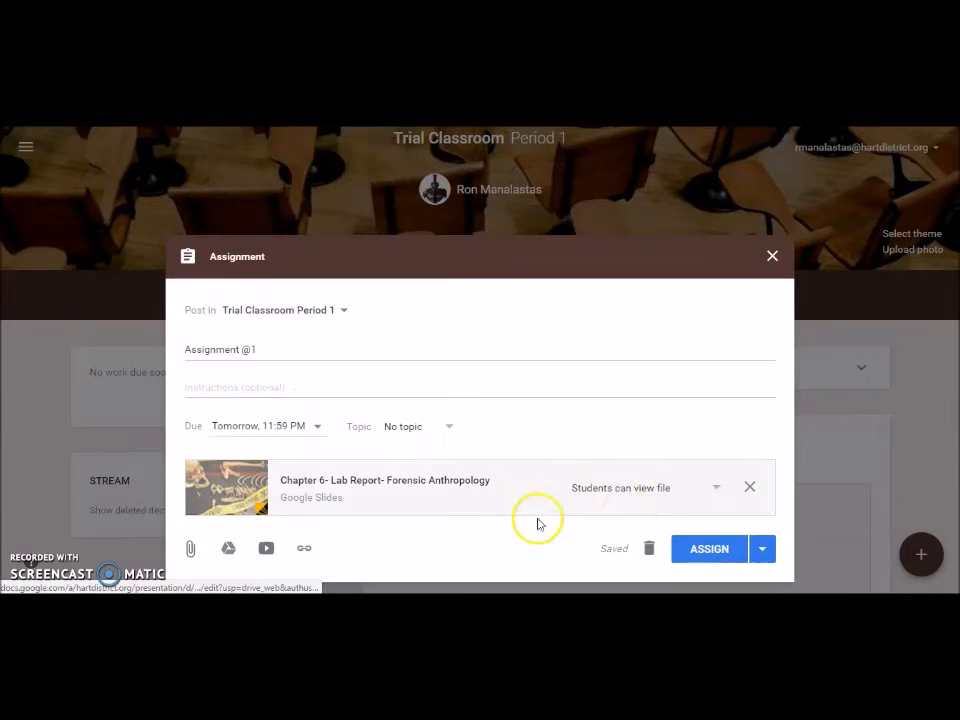
{"action": "left_click", "coordinate": [717, 494]}
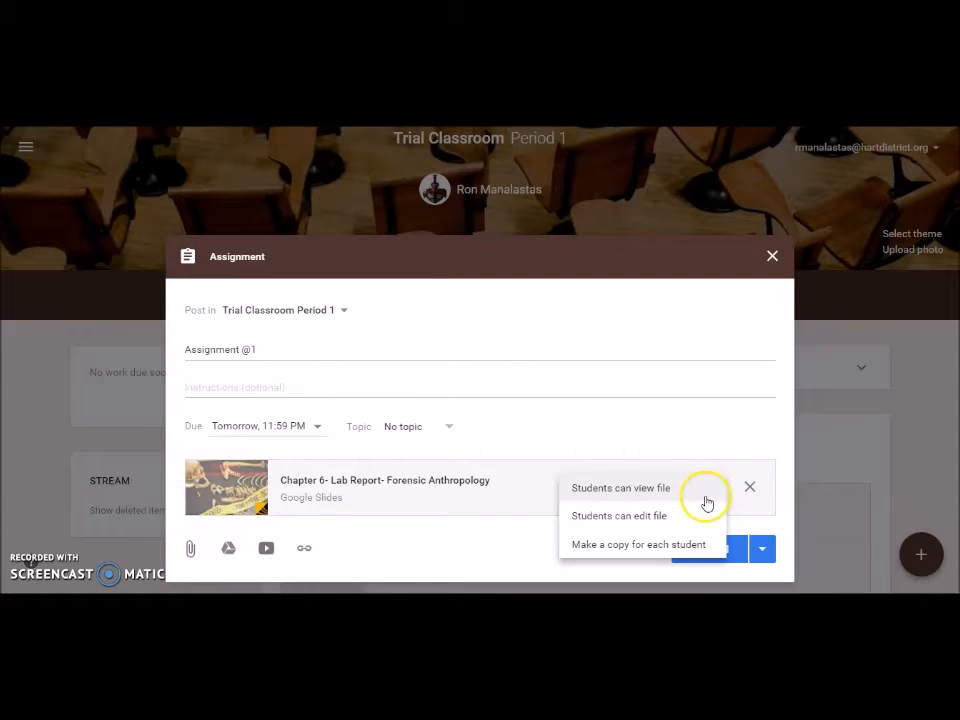
{"action": "left_click", "coordinate": [640, 547]}
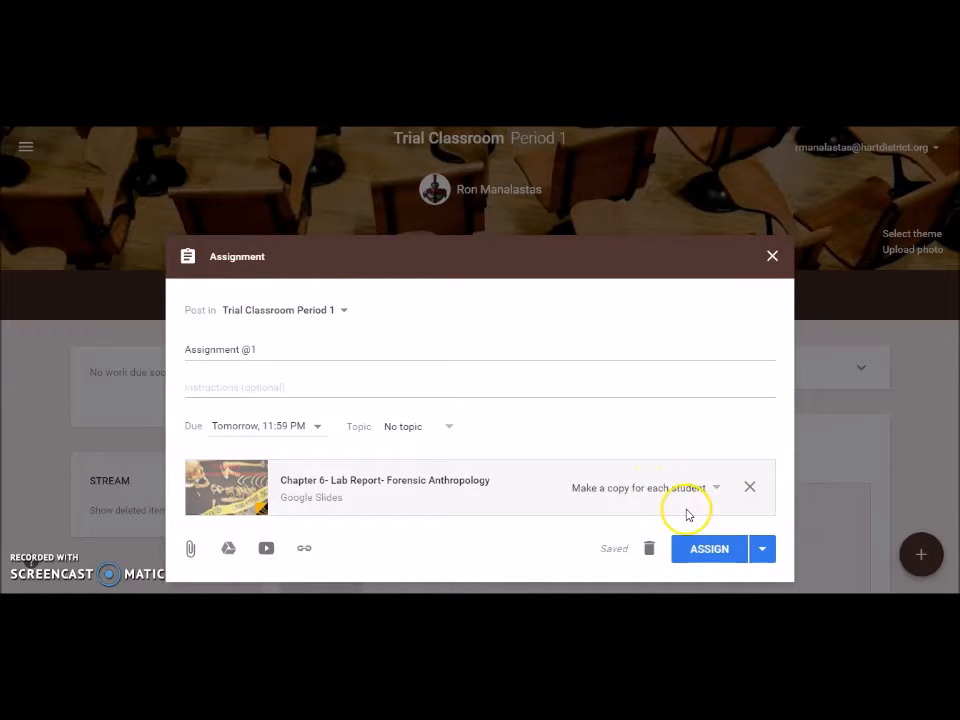
Step: Publish Assignment @1 immediately using the Assign option
{"action": "left_click", "coordinate": [763, 552]}
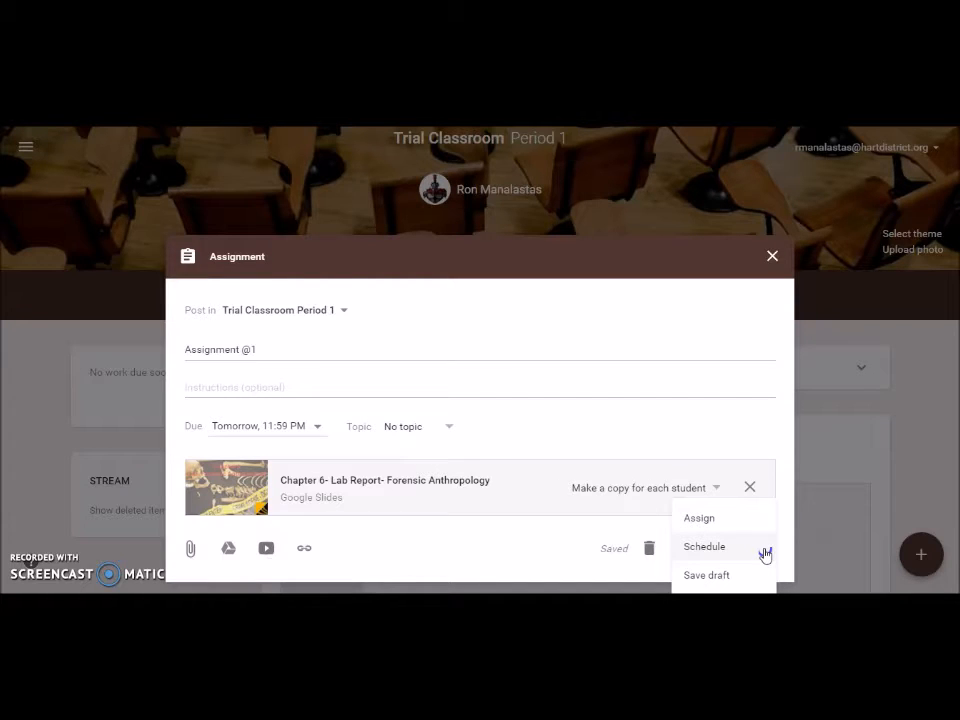
{"action": "left_click", "coordinate": [701, 518]}
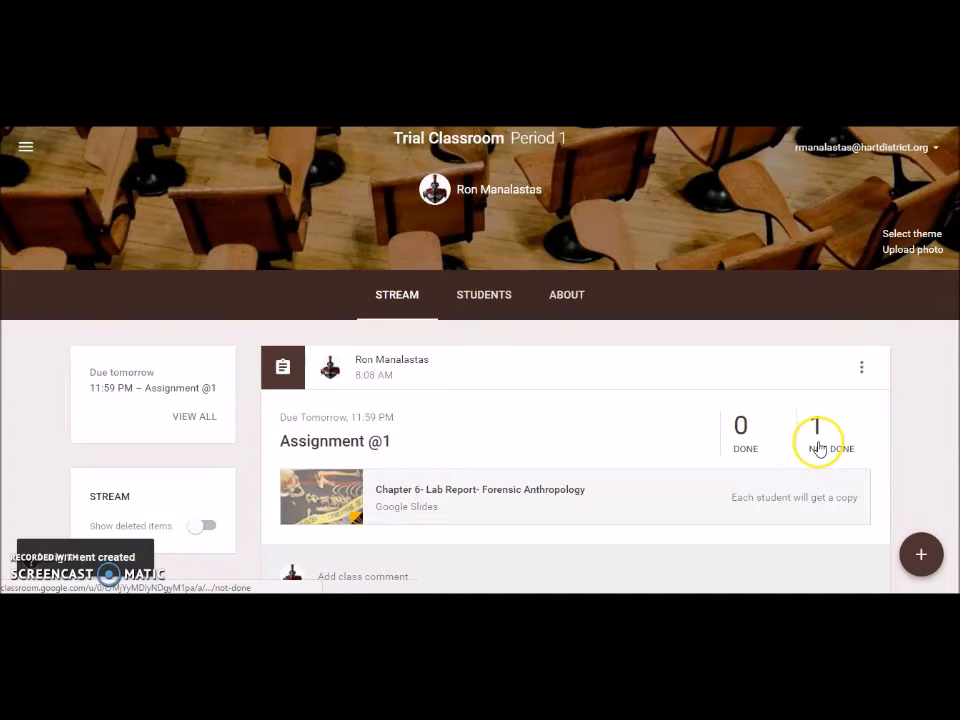
Step: Check Assignment @1's student work, then return to the class stream
{"action": "left_click", "coordinate": [360, 441]}
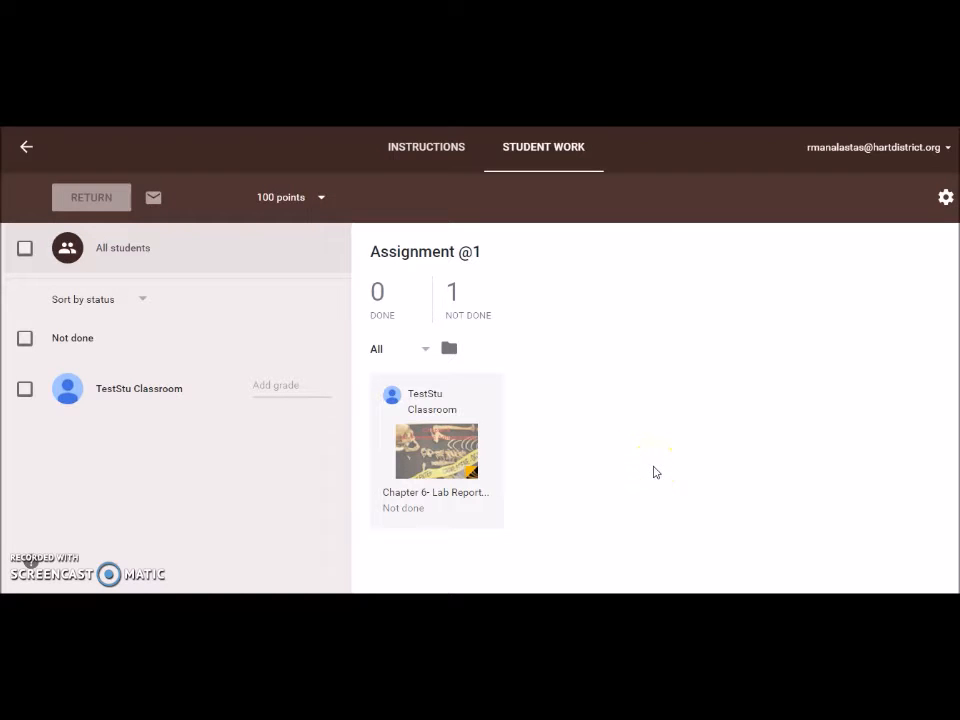
{"action": "left_click", "coordinate": [26, 150]}
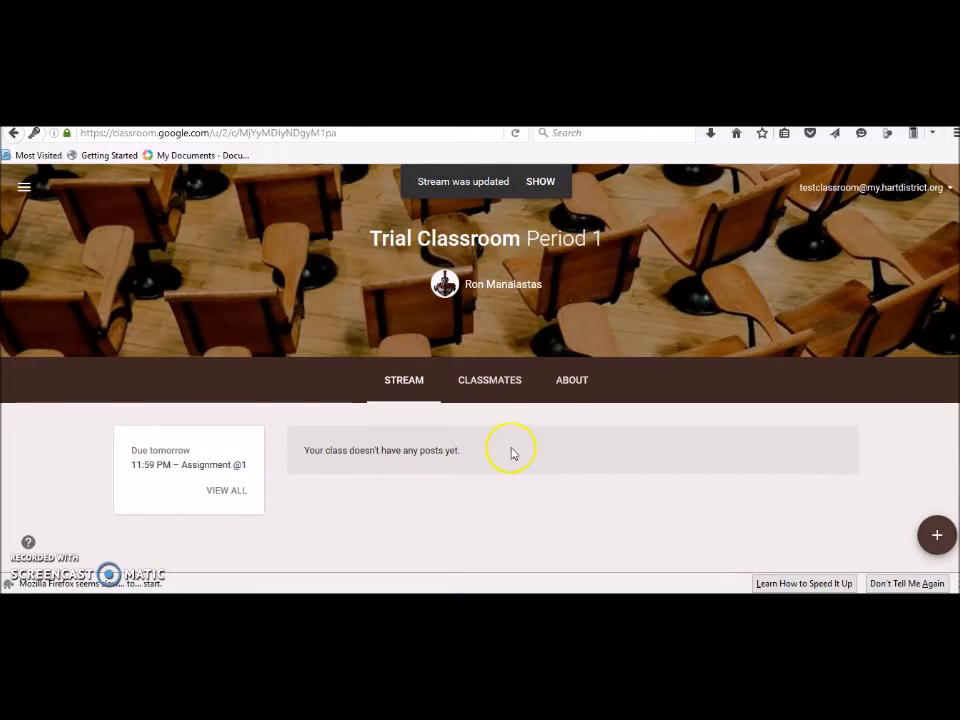
Step: Reload the stream, open Assignment @1, and open the student's copy of 'Chapter 6- Lab Report- Forensic Anthropology'
{"action": "left_click", "coordinate": [513, 135]}
{"action": "scroll", "coordinate": [536, 290], "scroll_direction": "down", "scroll_amount": 2}
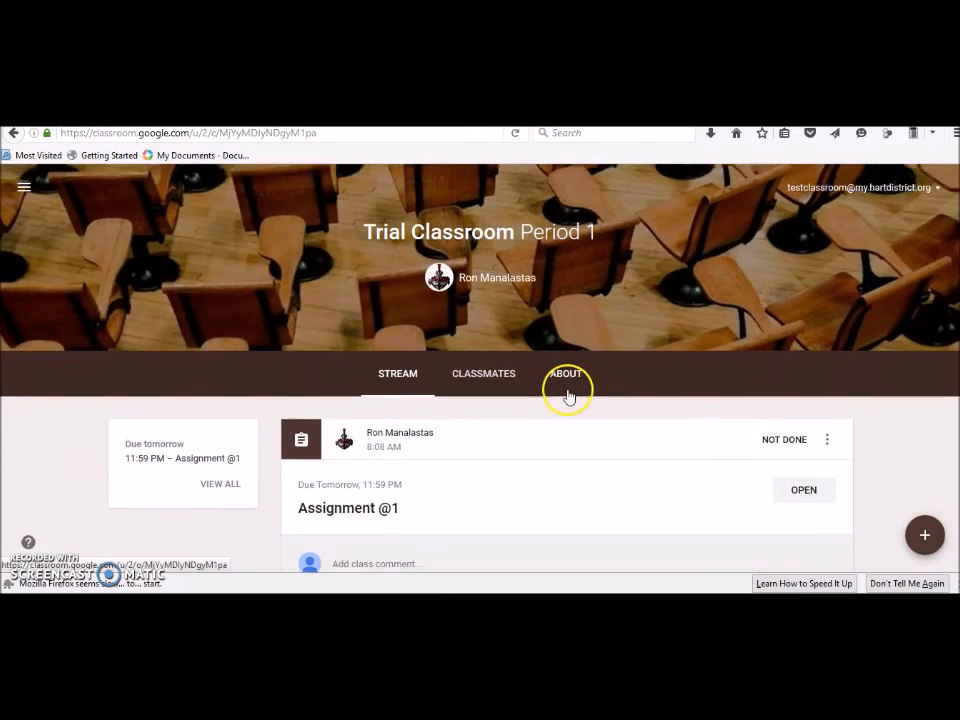
{"action": "scroll", "coordinate": [530, 402], "scroll_direction": "down", "scroll_amount": 2}
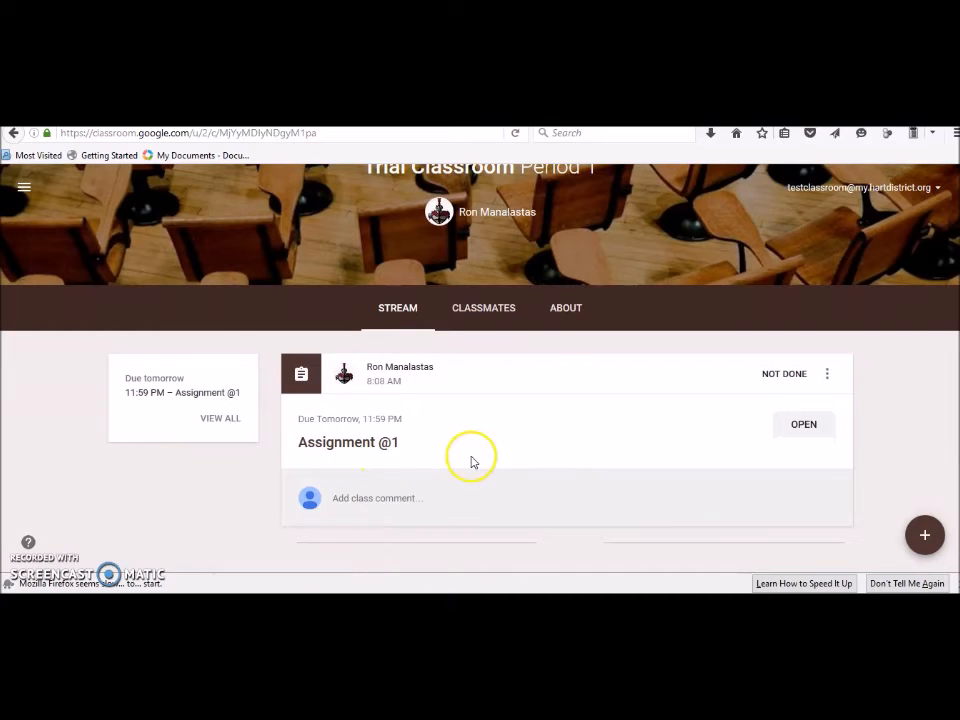
{"action": "left_click", "coordinate": [364, 449]}
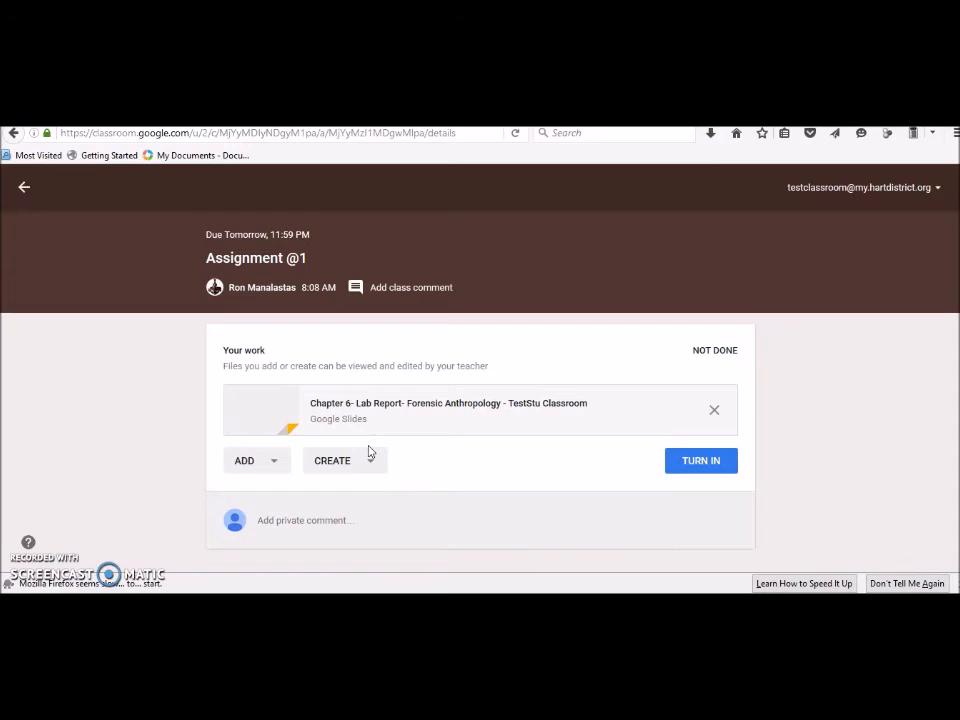
{"action": "left_click", "coordinate": [410, 410]}
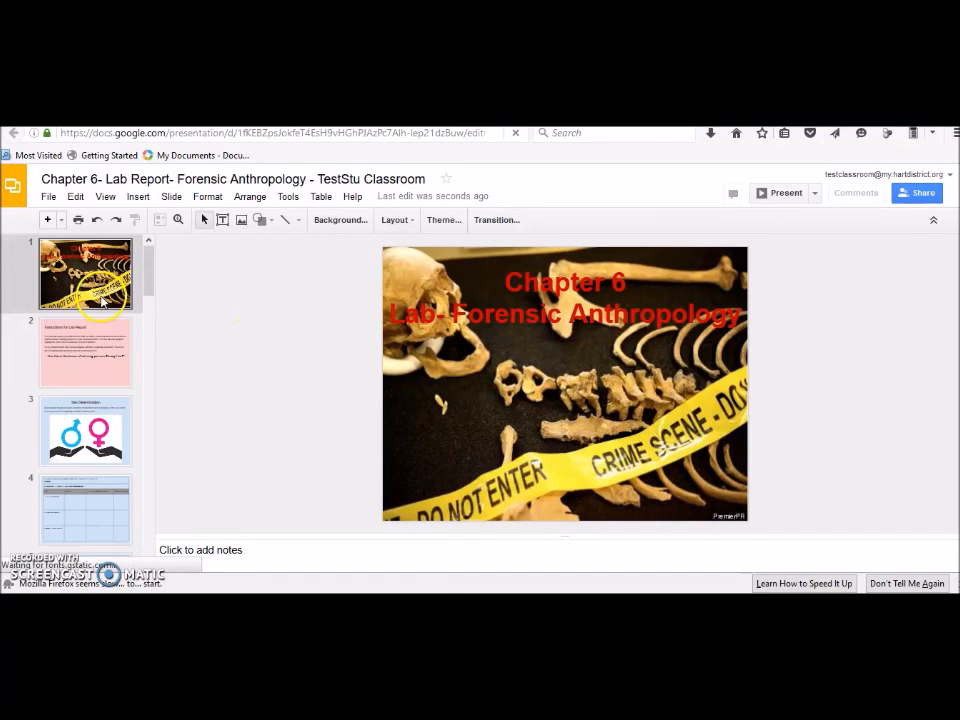
Step: Go through slide 3 to slide 4, showing the empty 'Evidence- Pelvis- Sex Determination' table
{"action": "scroll", "coordinate": [100, 300], "scroll_direction": "down", "scroll_amount": 1}
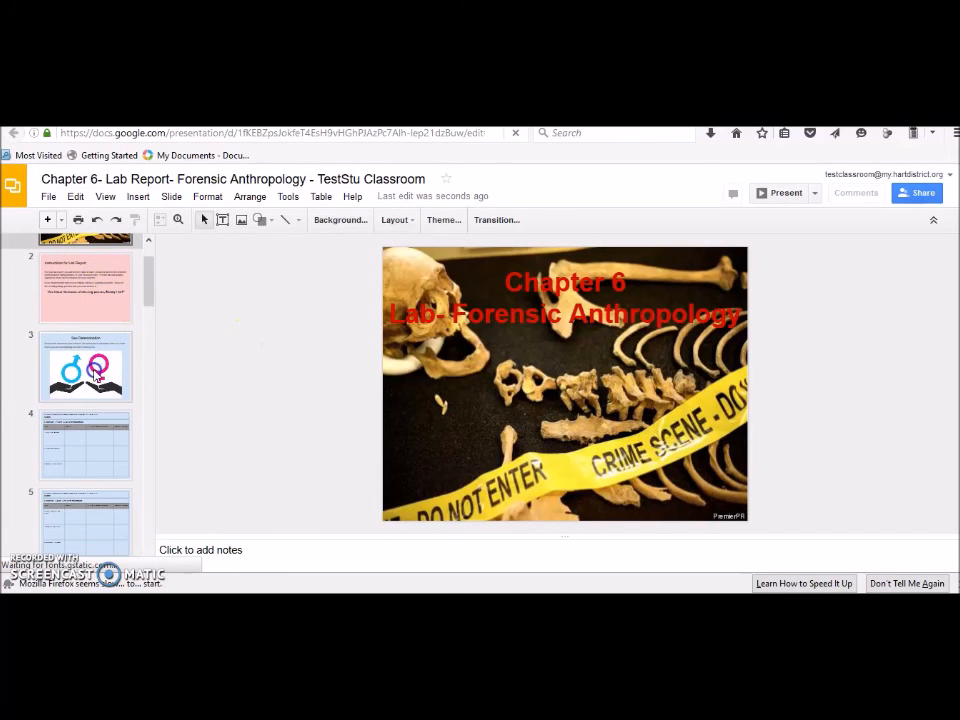
{"action": "left_click", "coordinate": [96, 372]}
{"action": "left_click", "coordinate": [98, 448]}
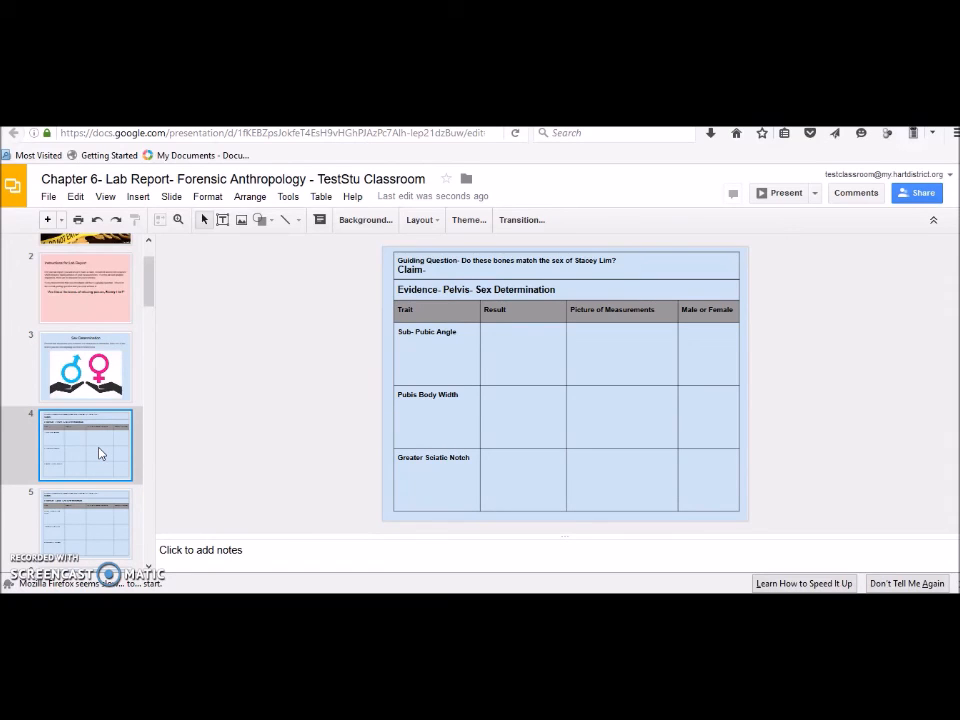
{"action": "left_click", "coordinate": [99, 453]}
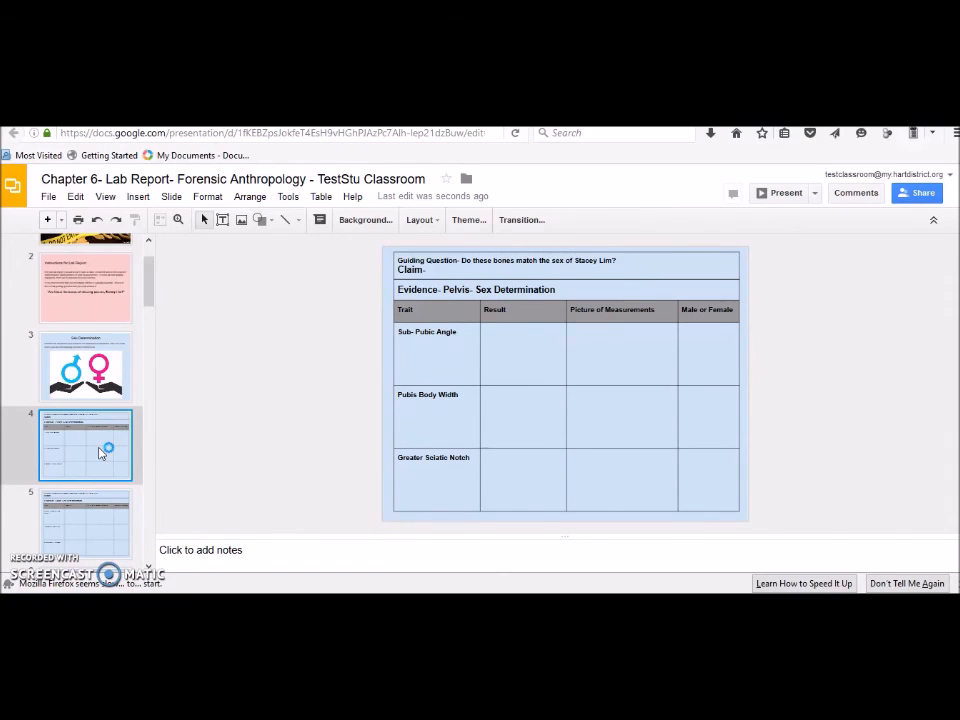